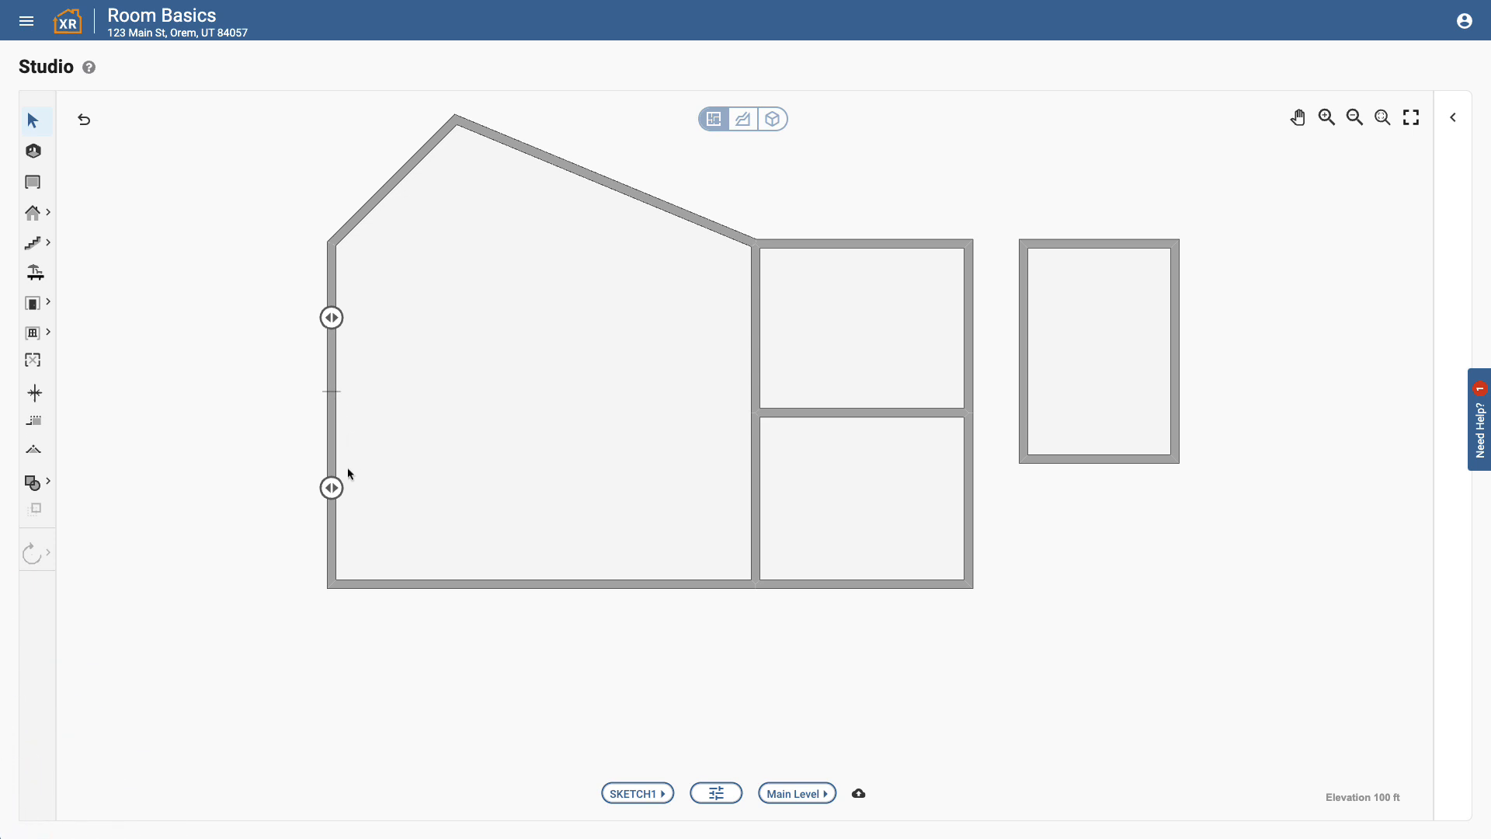
# Push the lower part of the large room's west wall inward about 3' 5" and square-break its south wall into an added bump-out about 2' 11" deep.
pyautogui.moveTo(331, 487); pyautogui.dragTo(422, 486)
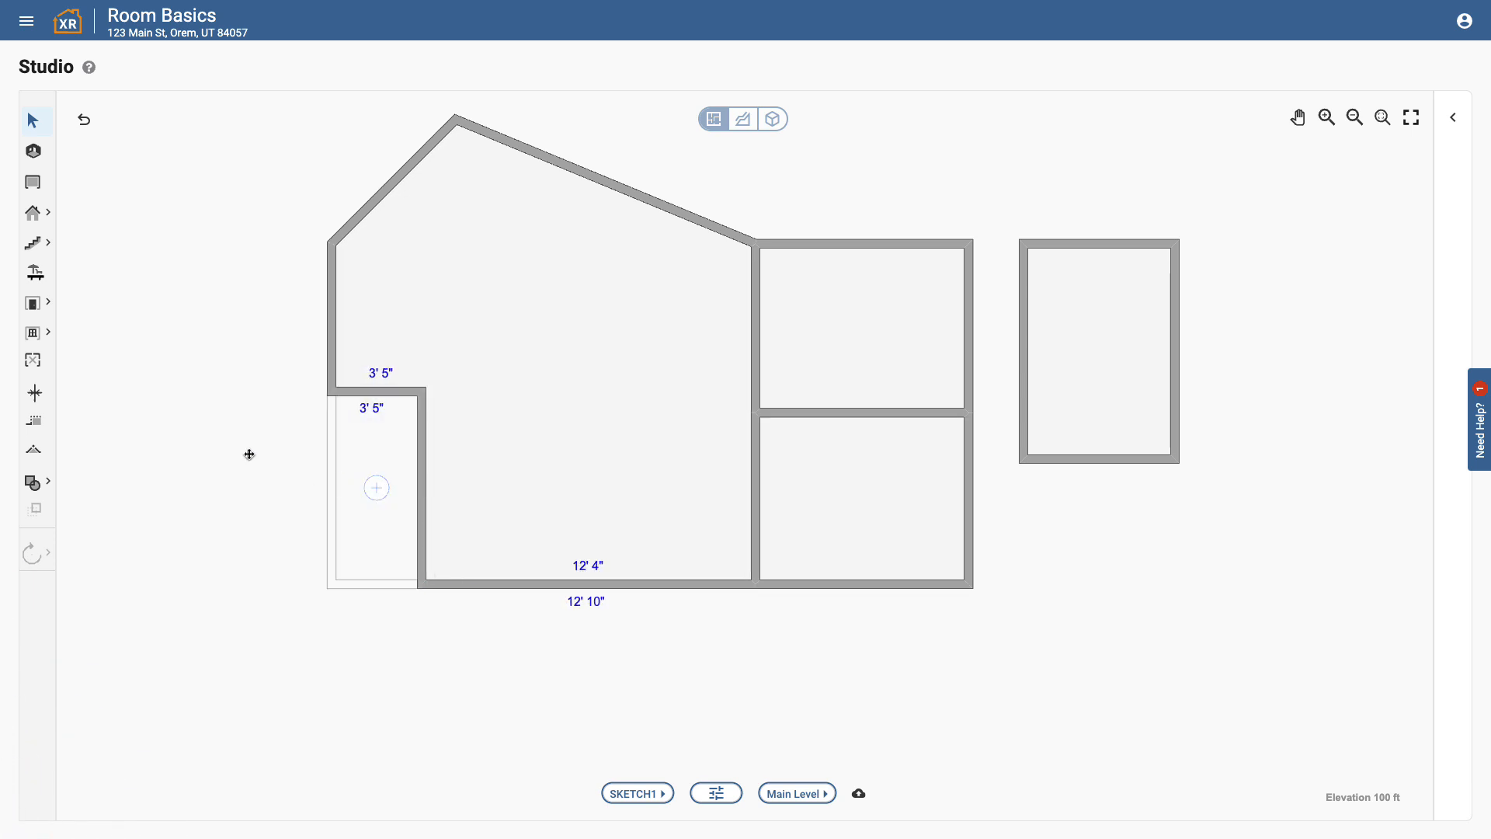
pyautogui.click(34, 424)
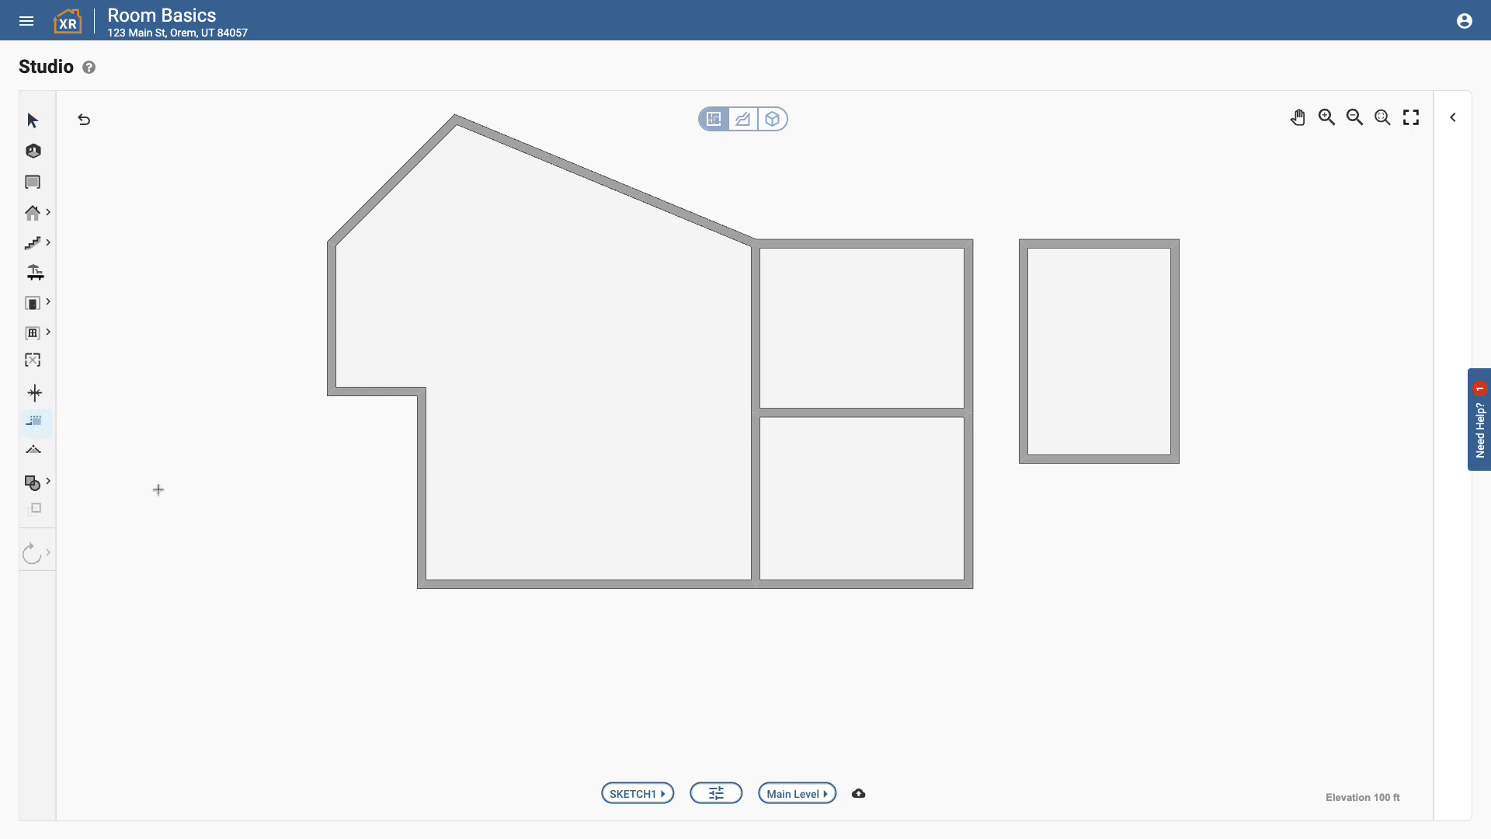
pyautogui.click(472, 585)
pyautogui.moveTo(436, 222); pyautogui.dragTo(472, 154)
pyautogui.moveTo(505, 581); pyautogui.dragTo(674, 583)
pyautogui.moveTo(574, 587); pyautogui.dragTo(574, 667)
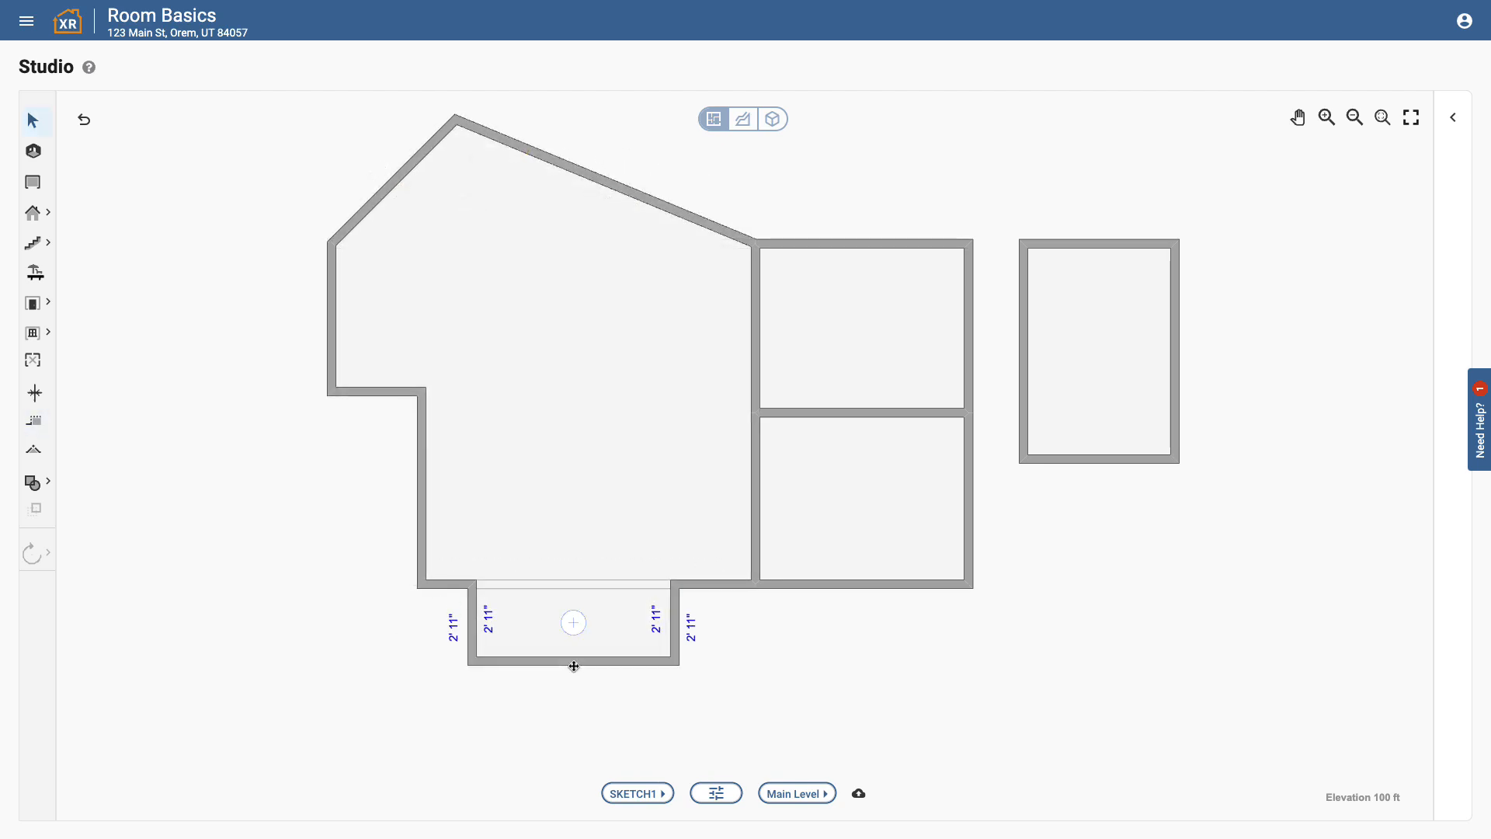
pyautogui.click(572, 628)
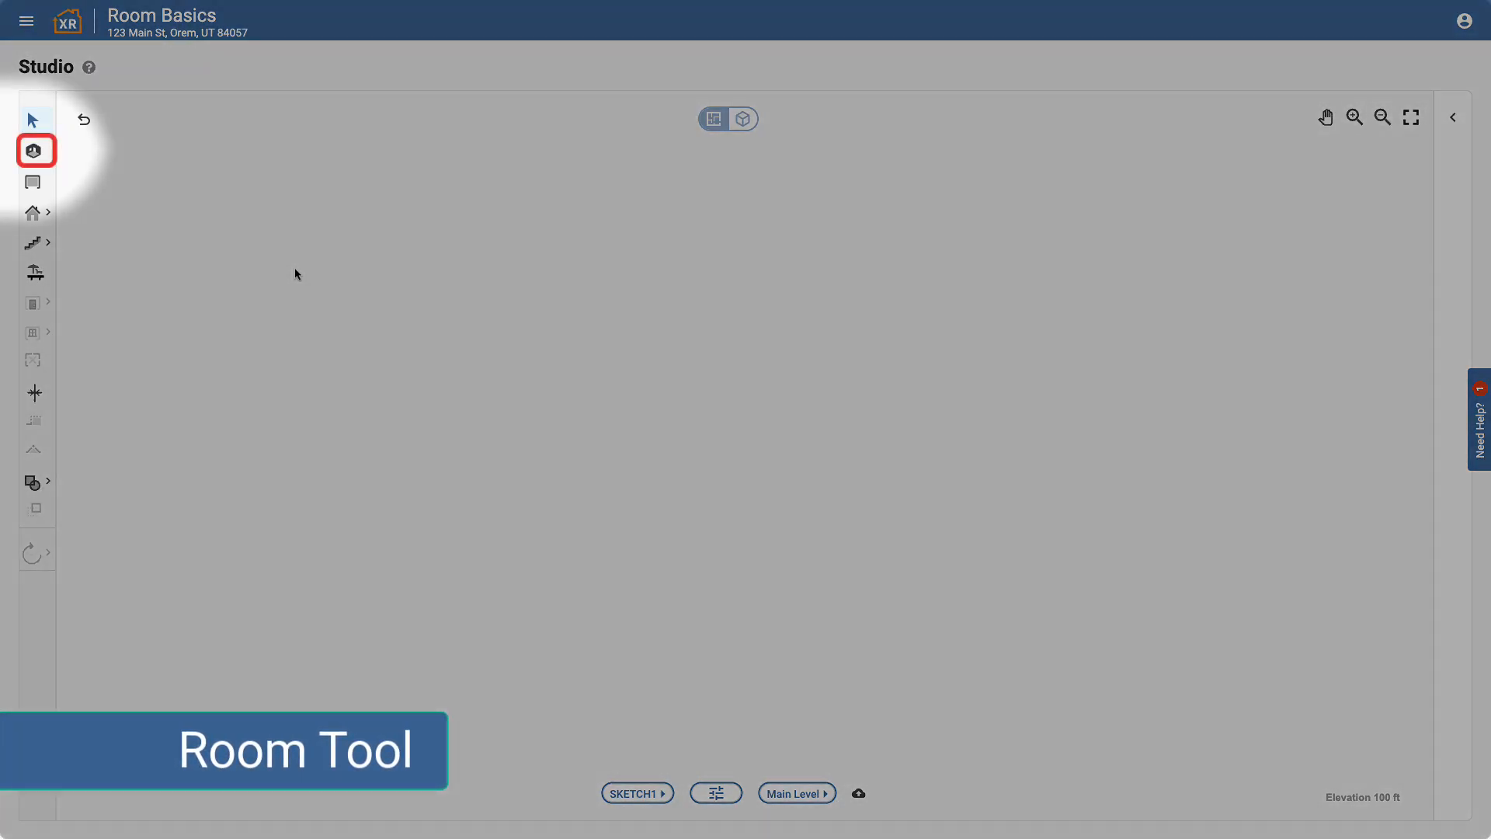
# Draw a rectangular room on the empty sketch, about 15' 9" wide by 12' 7" deep inside.
pyautogui.press('r')
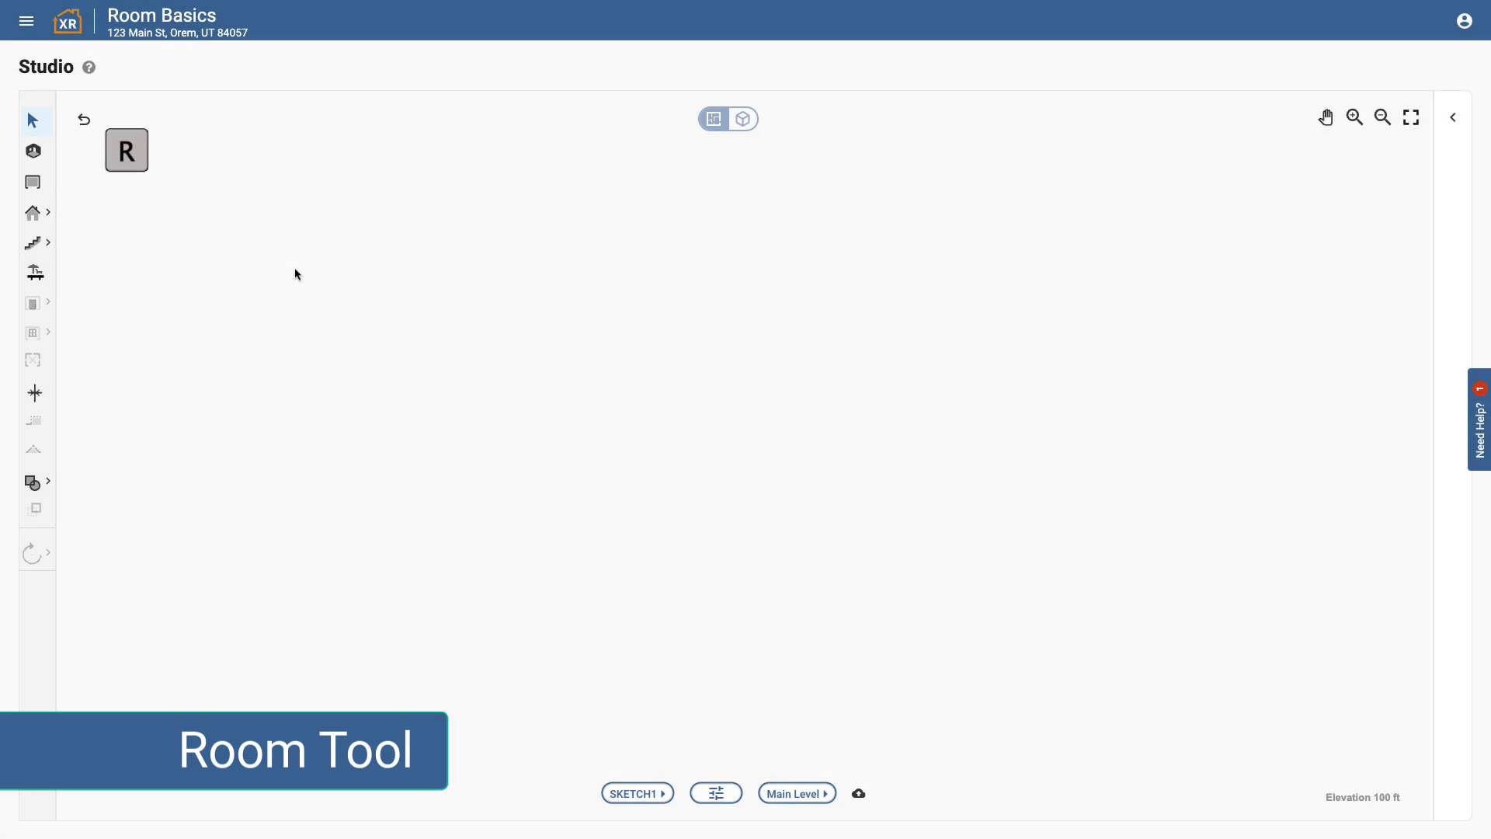
pyautogui.click(32, 151)
pyautogui.click(354, 227)
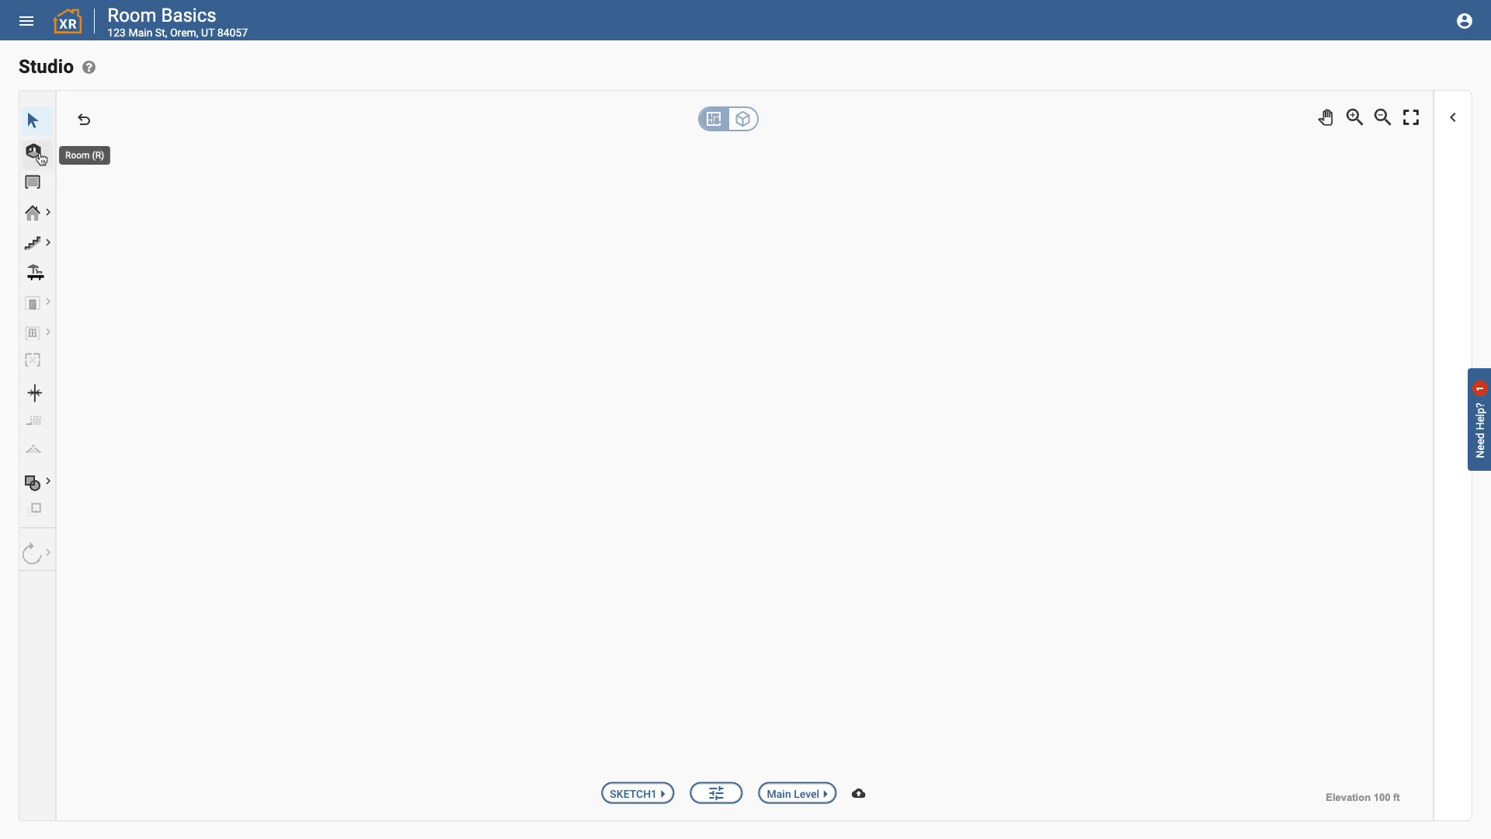
pyautogui.click(39, 156)
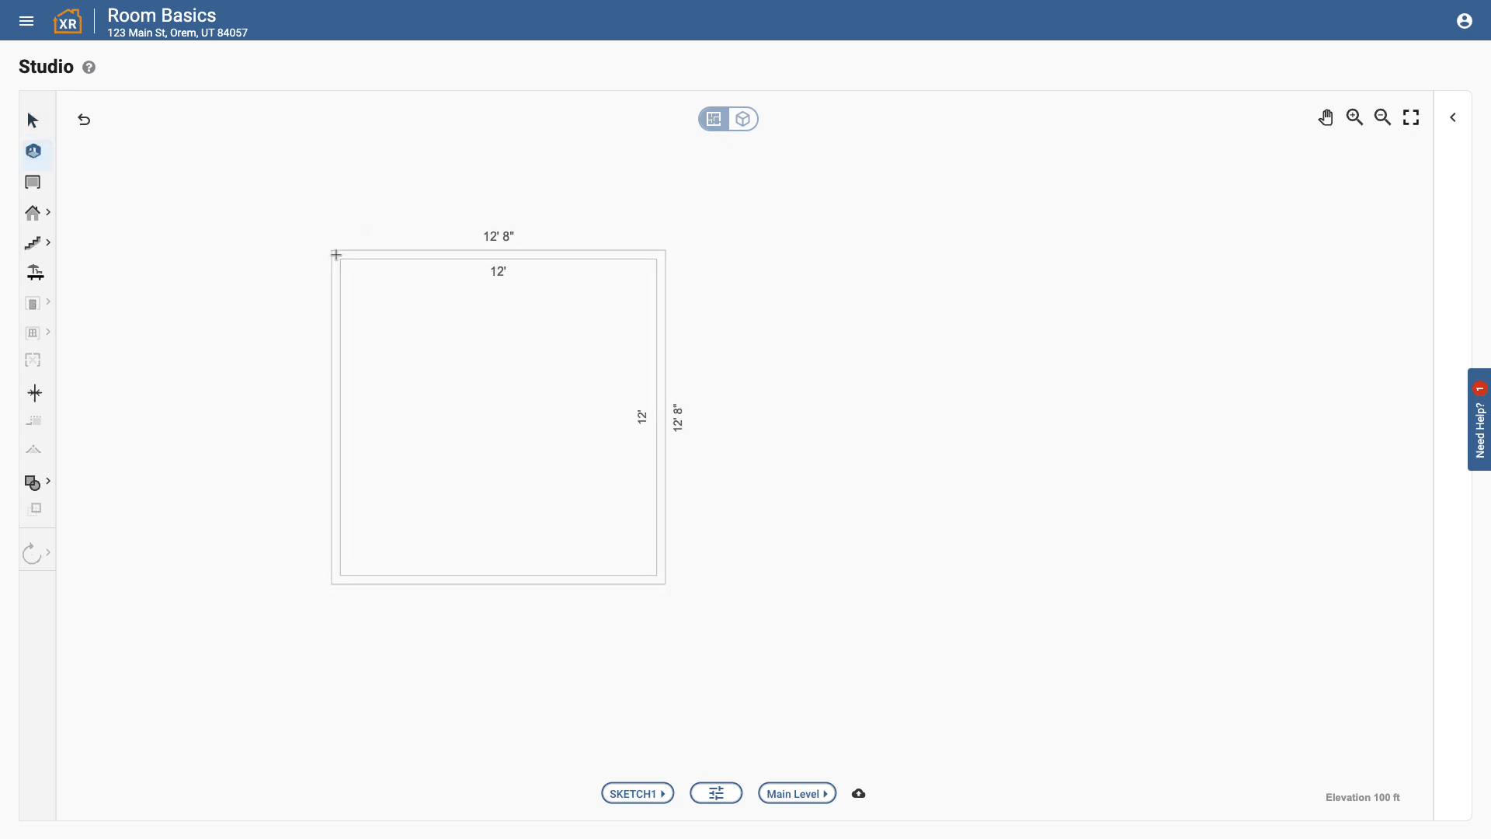
pyautogui.moveTo(327, 239)
pyautogui.mouseDown()
pyautogui.moveTo(588, 534)
pyautogui.moveTo(758, 591)
pyautogui.mouseUp()
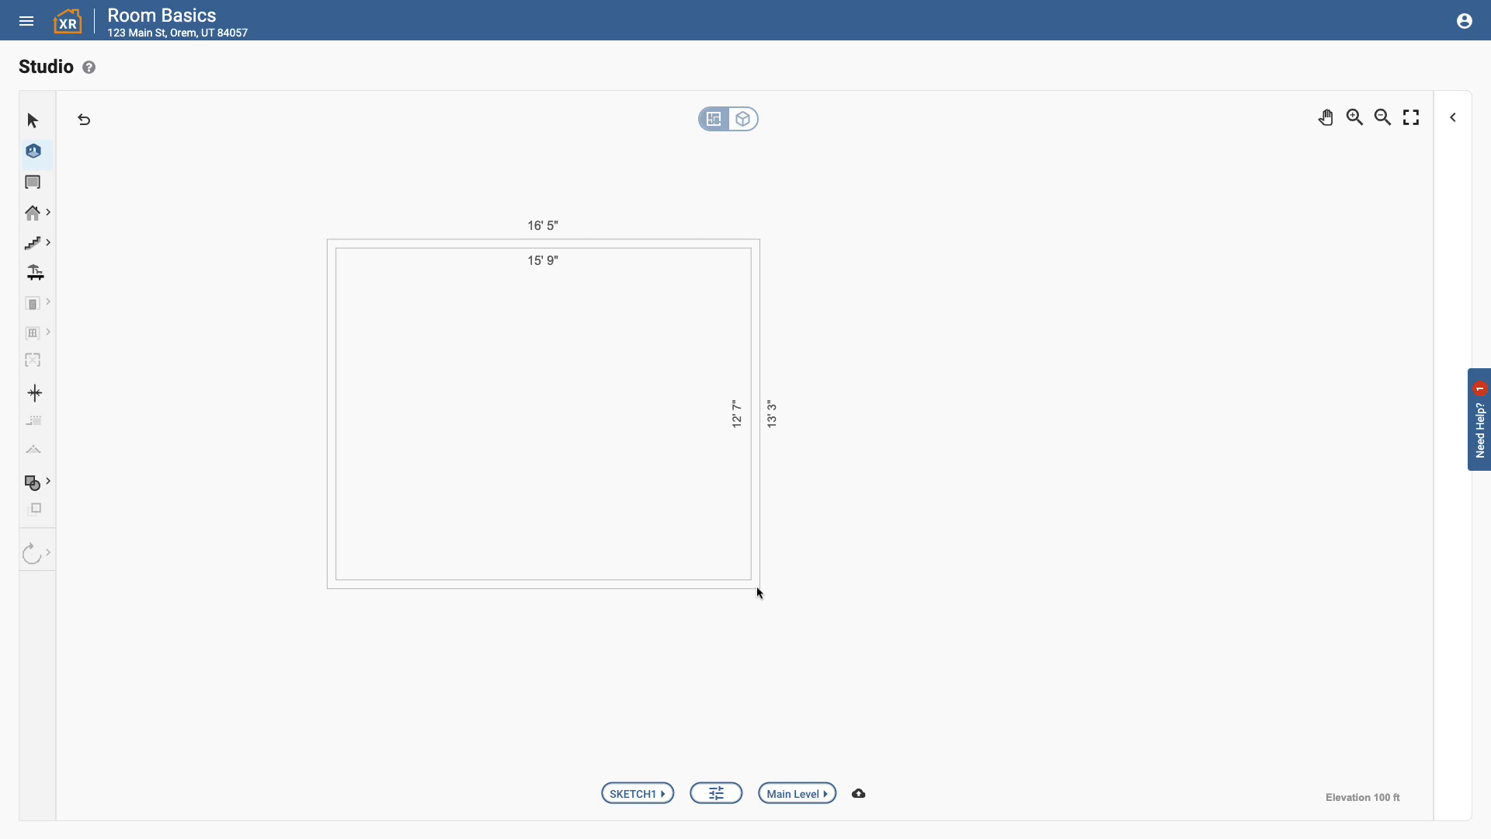
pyautogui.click(756, 586)
pyautogui.click(804, 603)
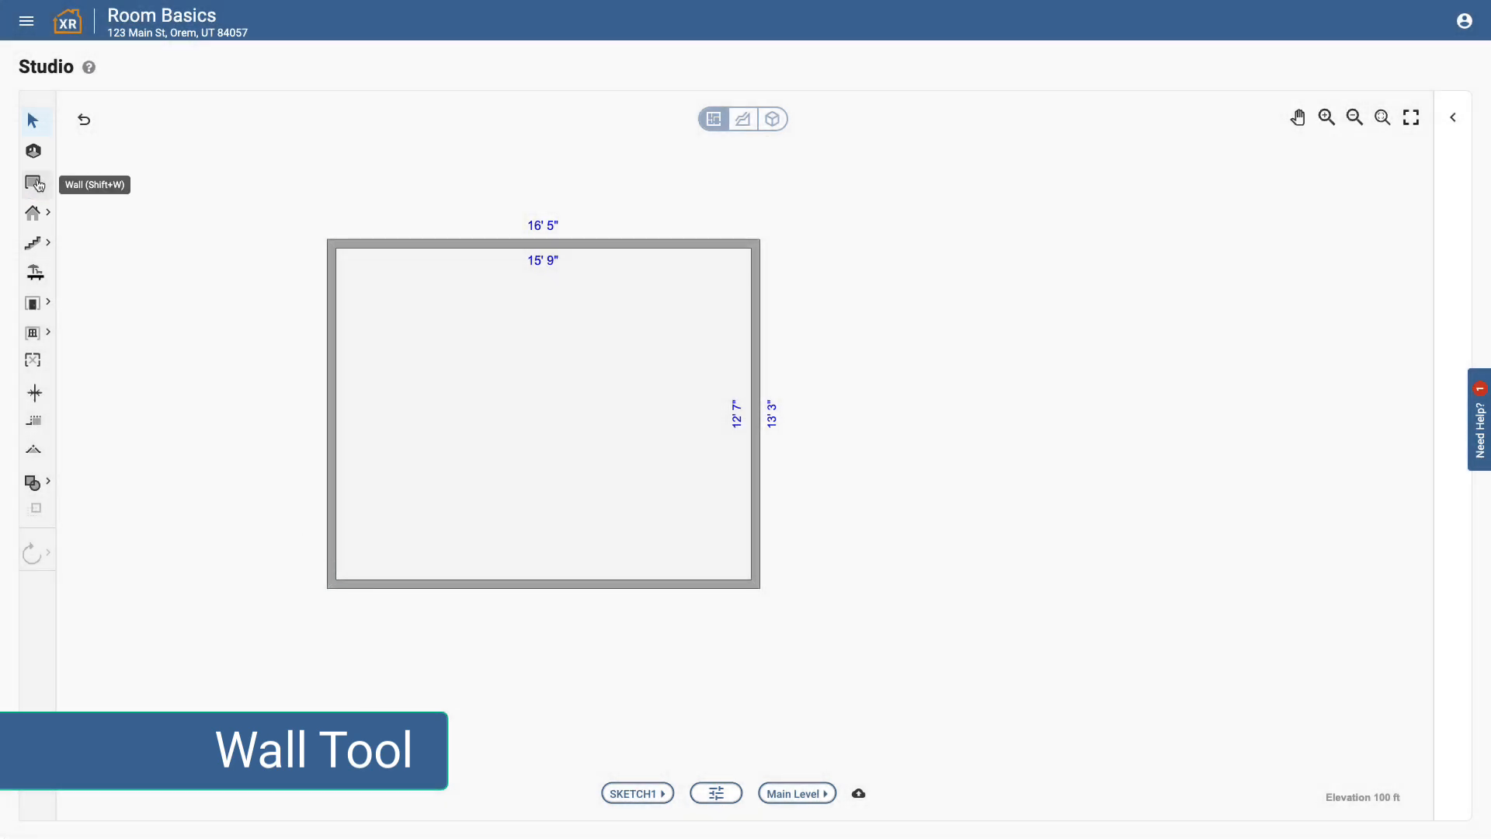
# Draw four connected walls as a detached room east of the first, about 5' 5" by 7' 10" inside.
pyautogui.hotkey('shift', 'w')
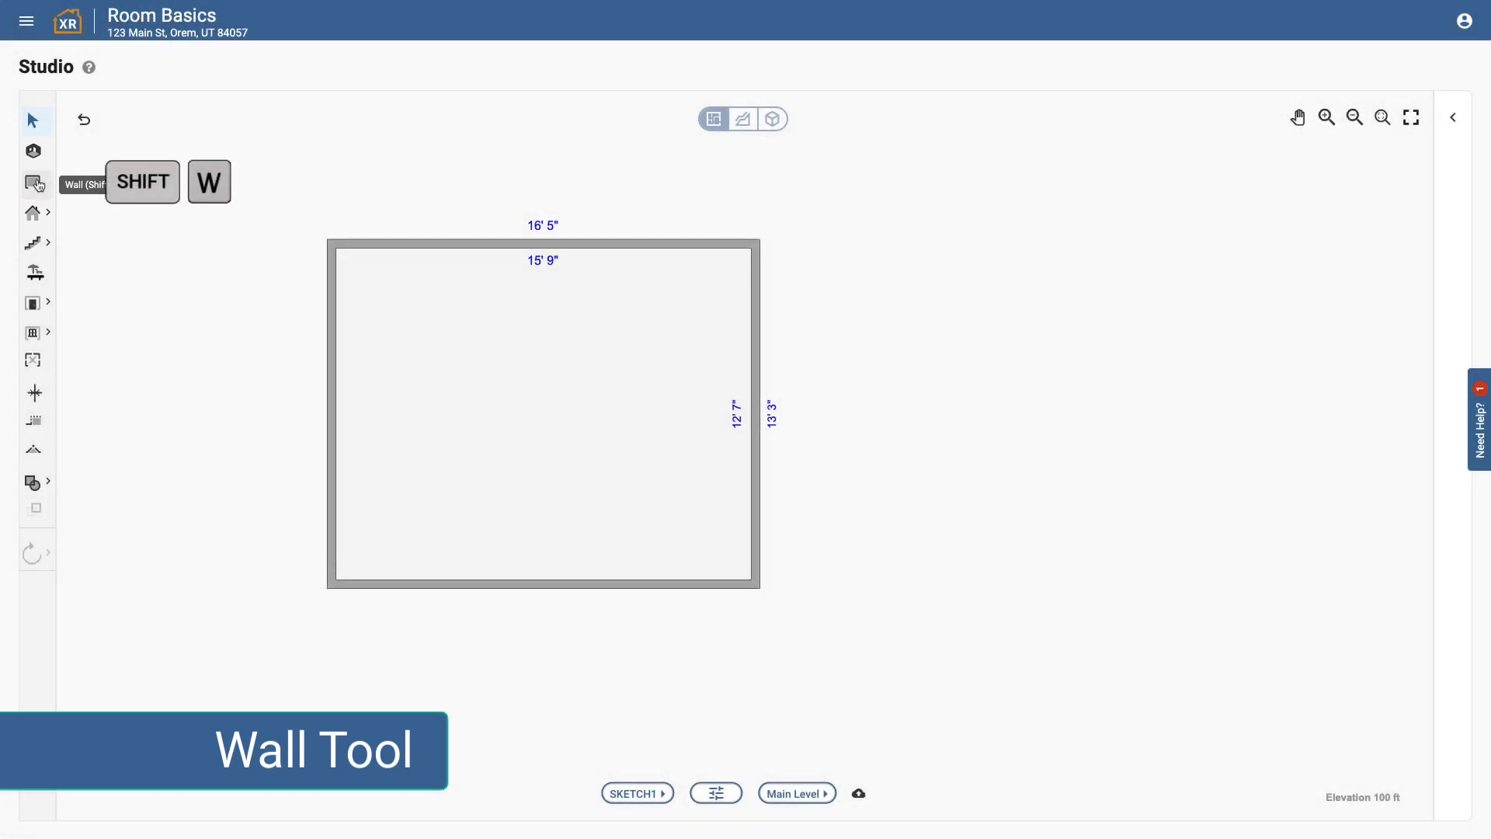
pyautogui.click(39, 185)
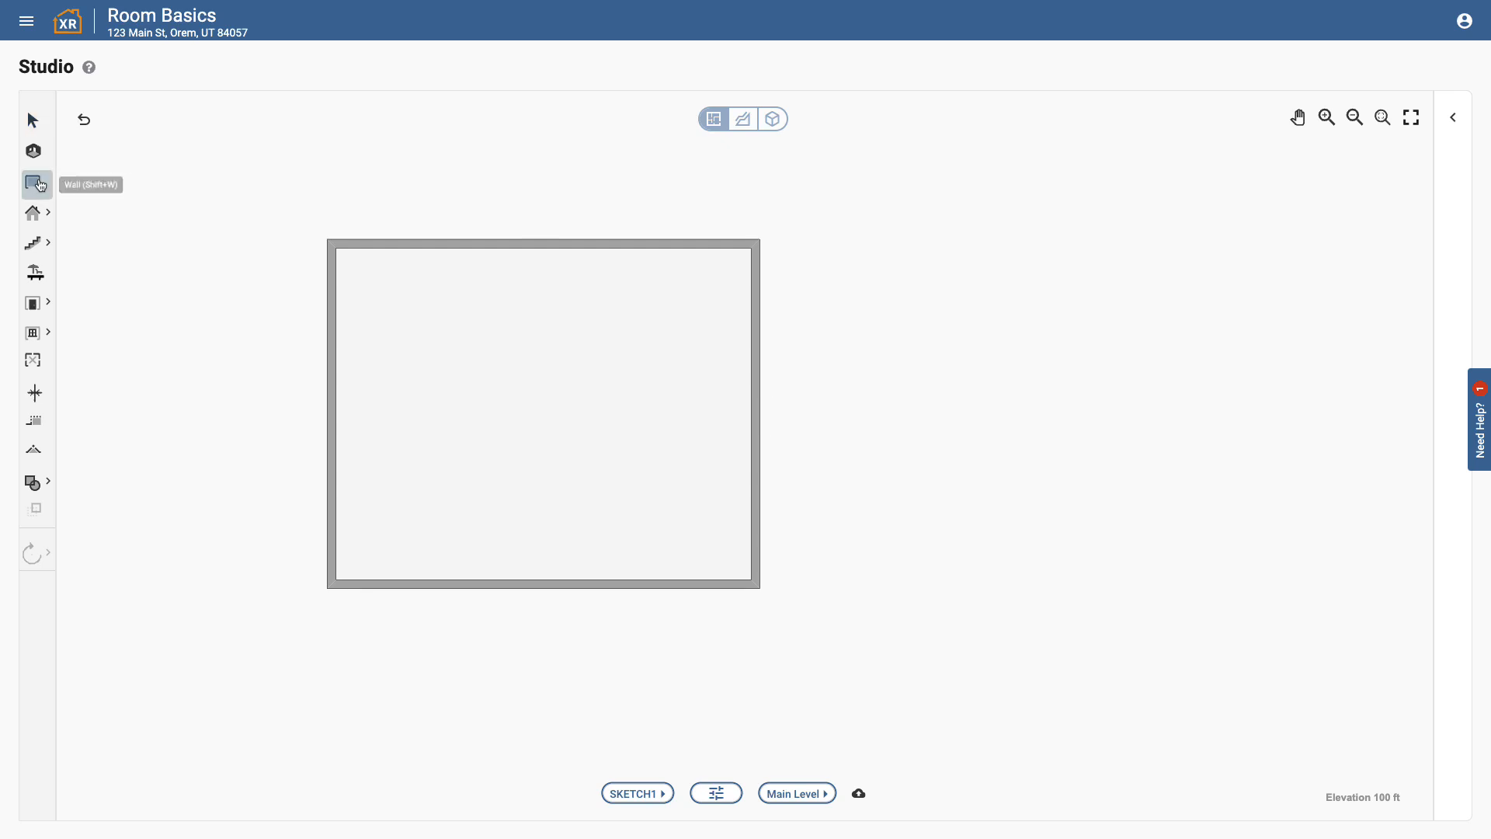
pyautogui.moveTo(1025, 244); pyautogui.dragTo(1063, 244)
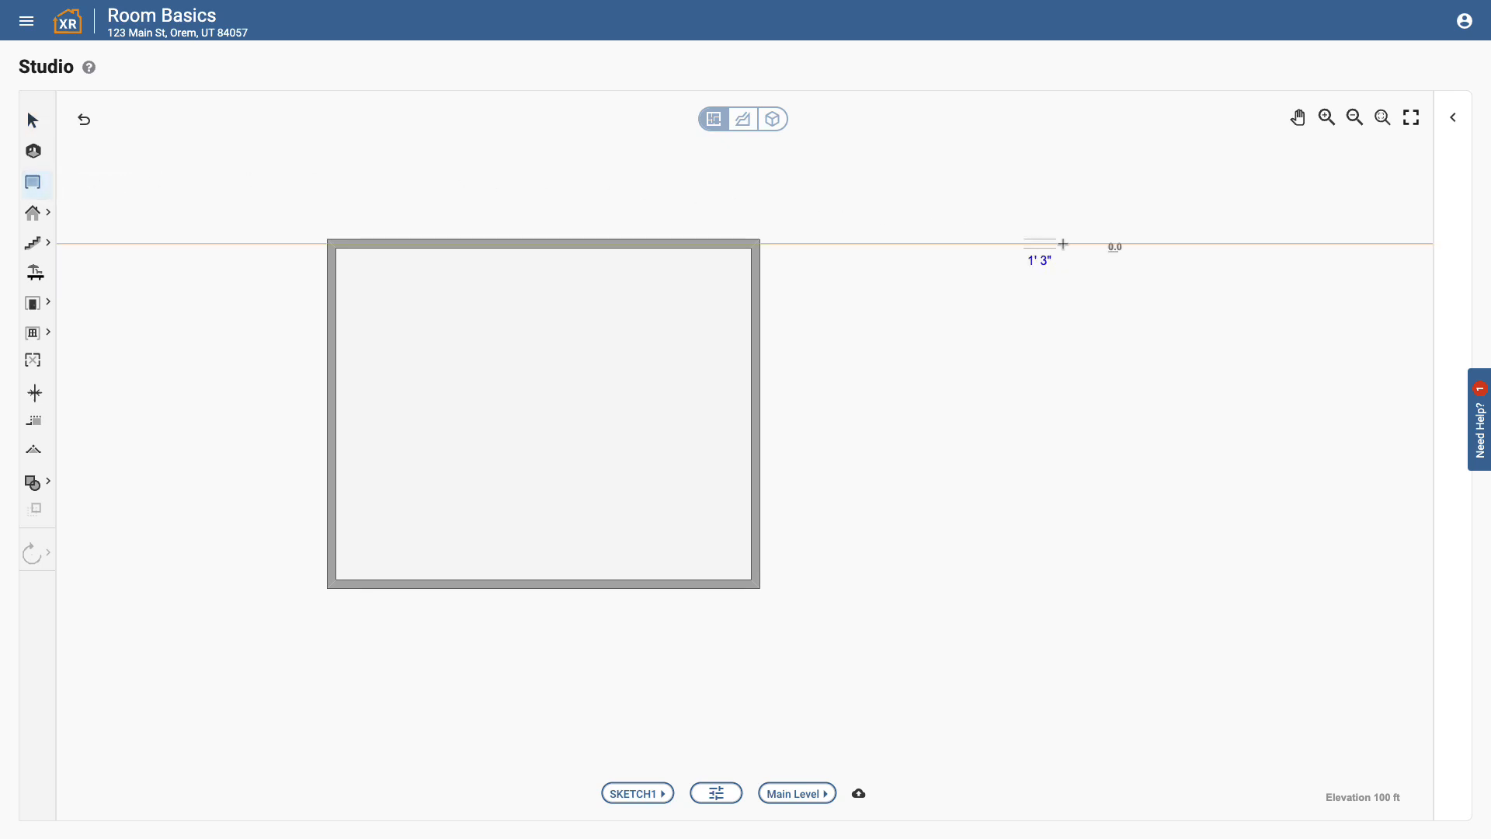
pyautogui.click(1174, 243)
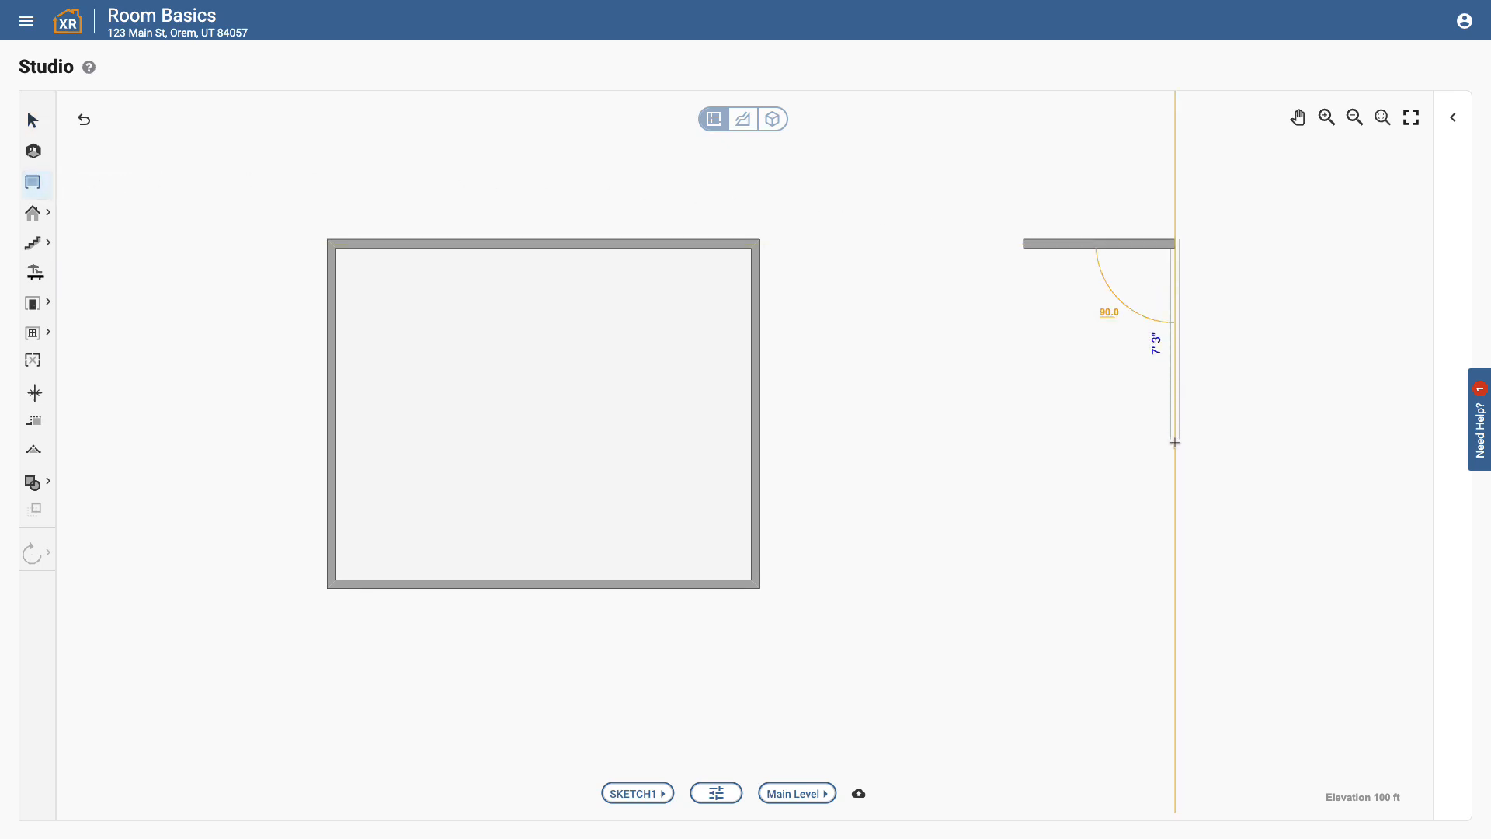
pyautogui.click(1175, 461)
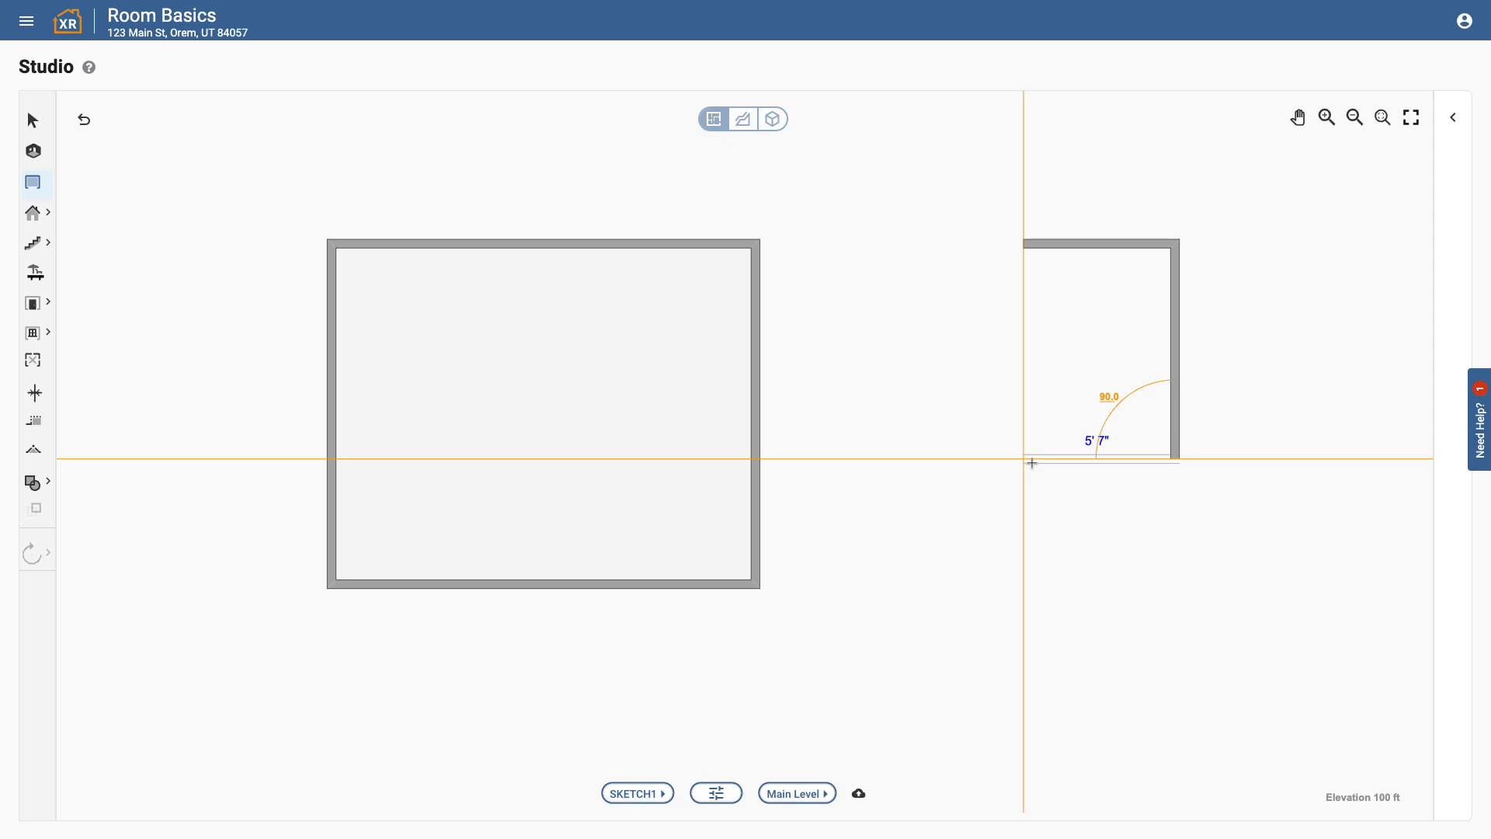
pyautogui.click(1026, 461)
pyautogui.click(1025, 246)
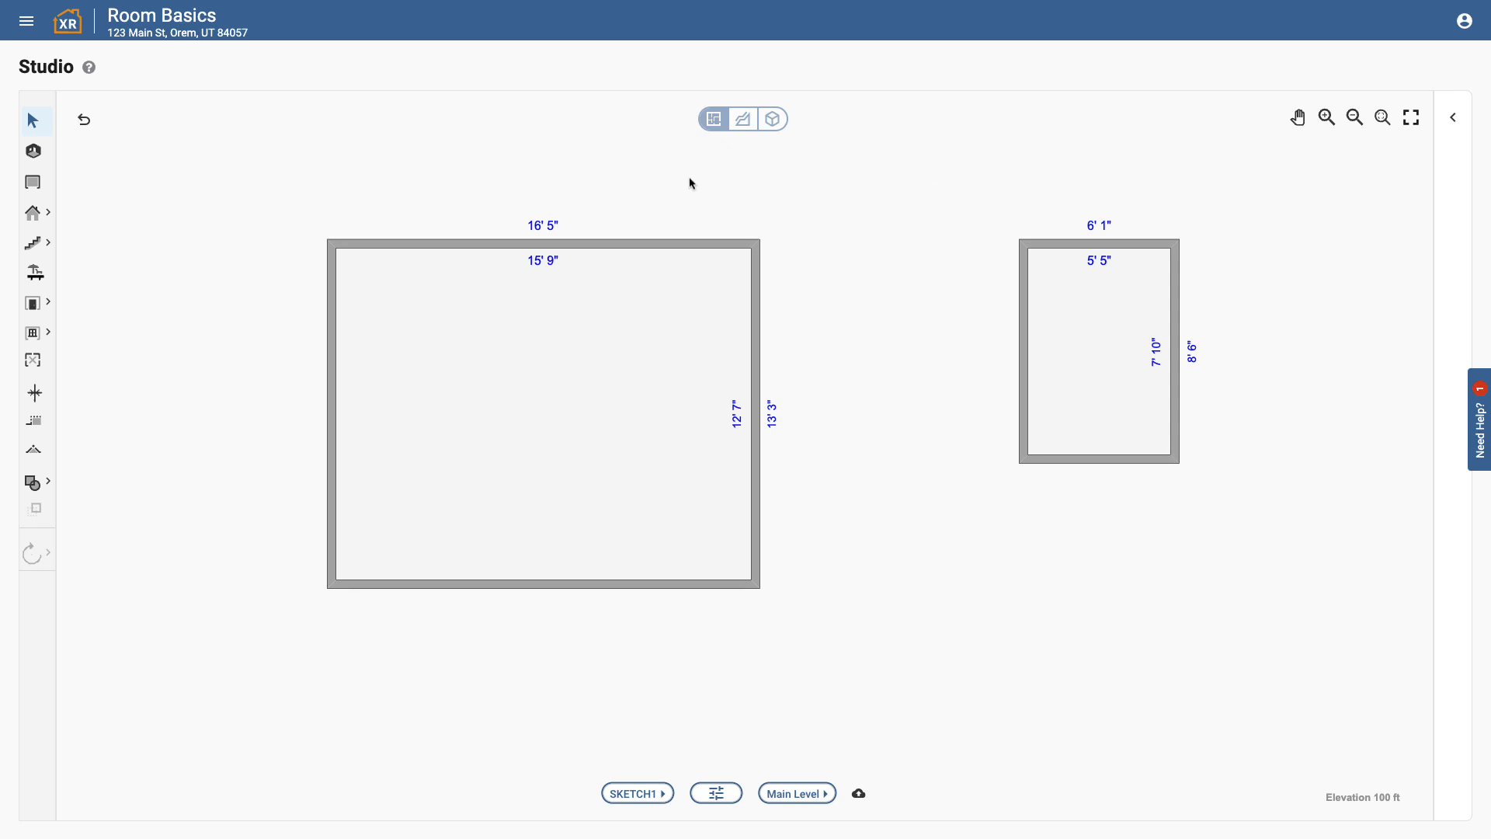
# Add an adjoining room on the large room's east side by drawing three walls between its corners, about 4' 9" wide inside.
pyautogui.click(32, 182)
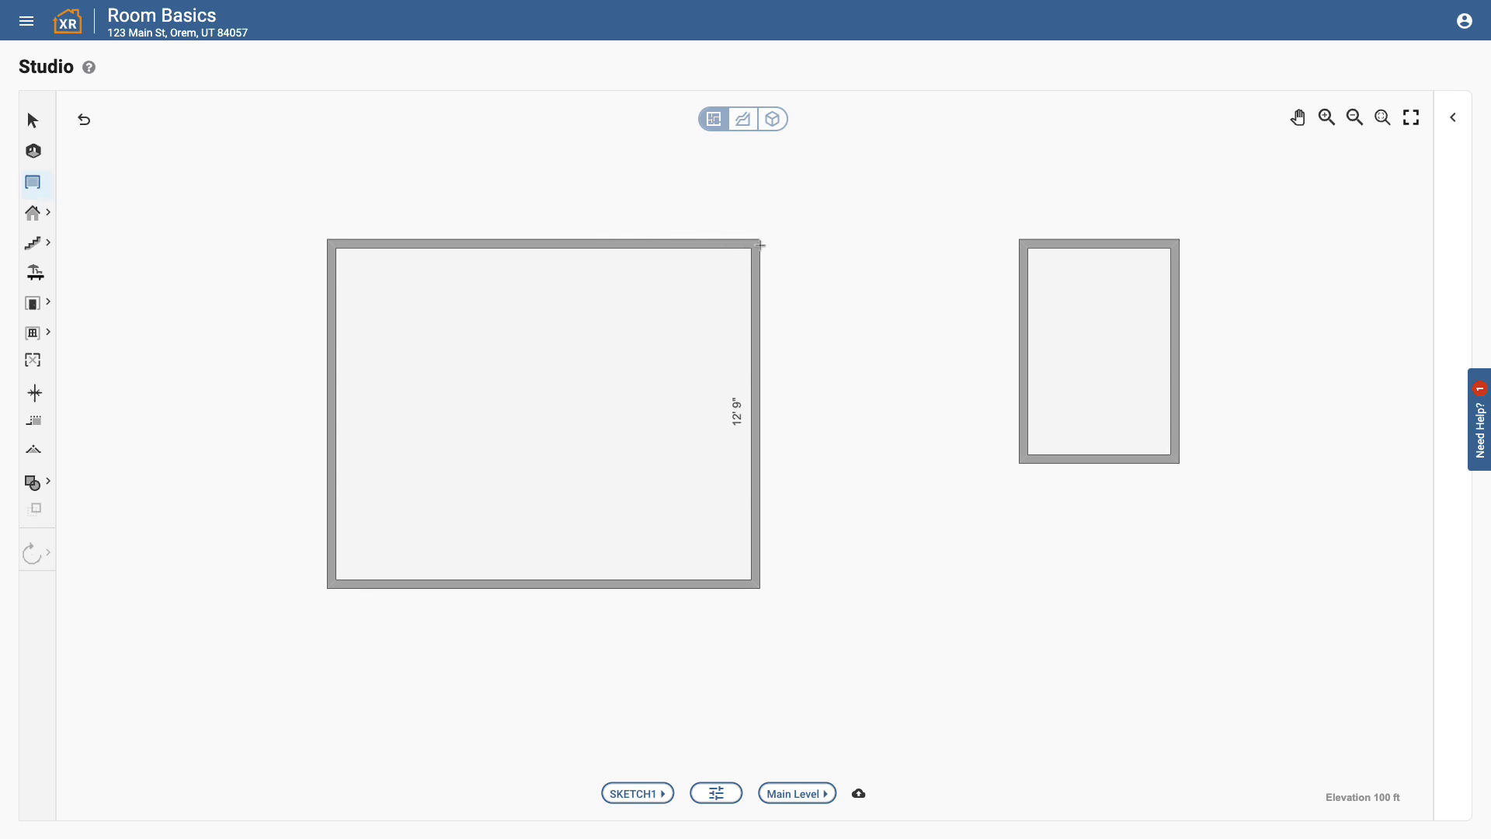
pyautogui.click(761, 245)
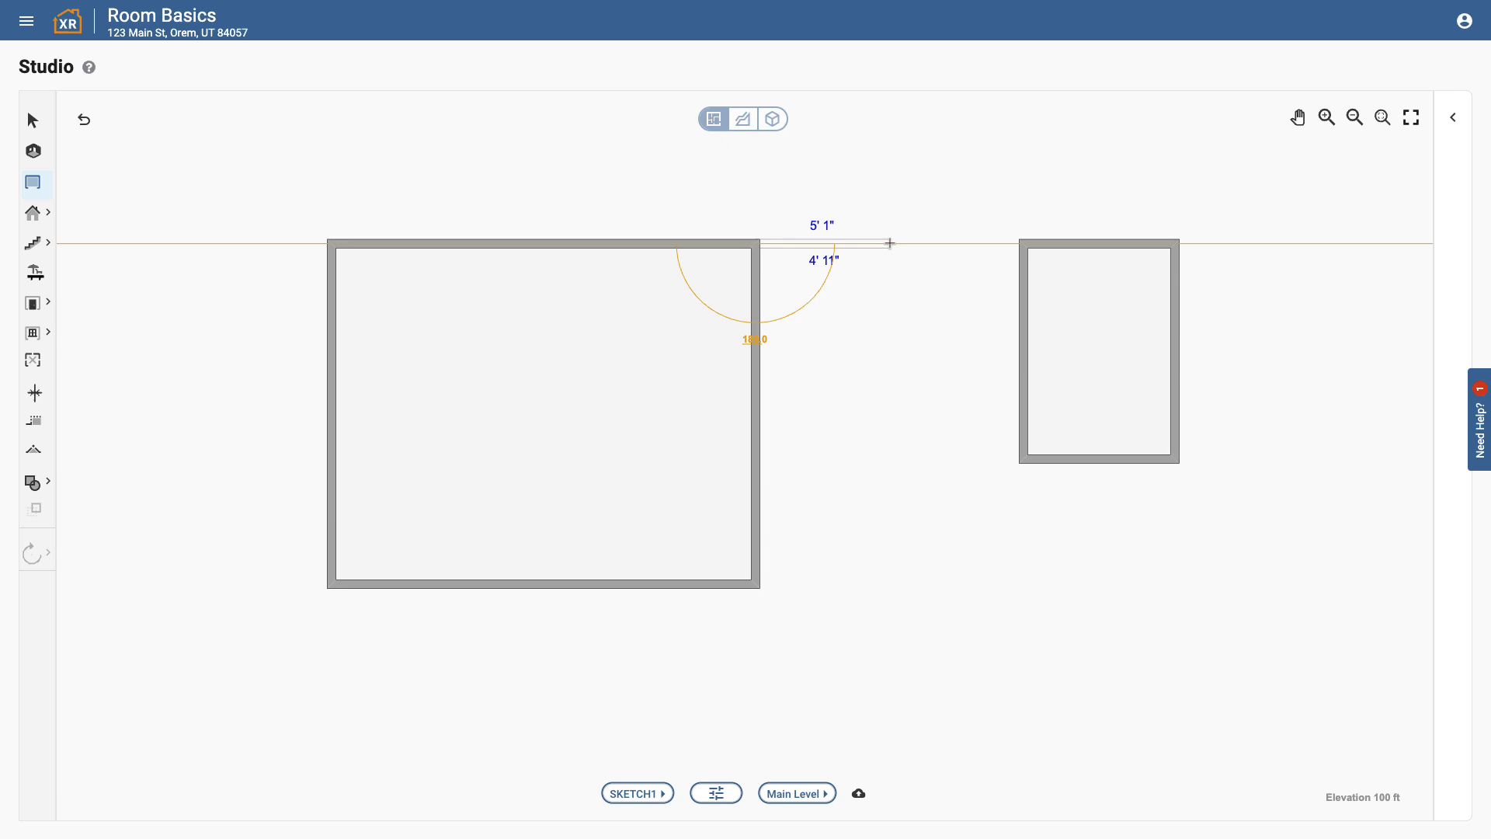
pyautogui.click(890, 243)
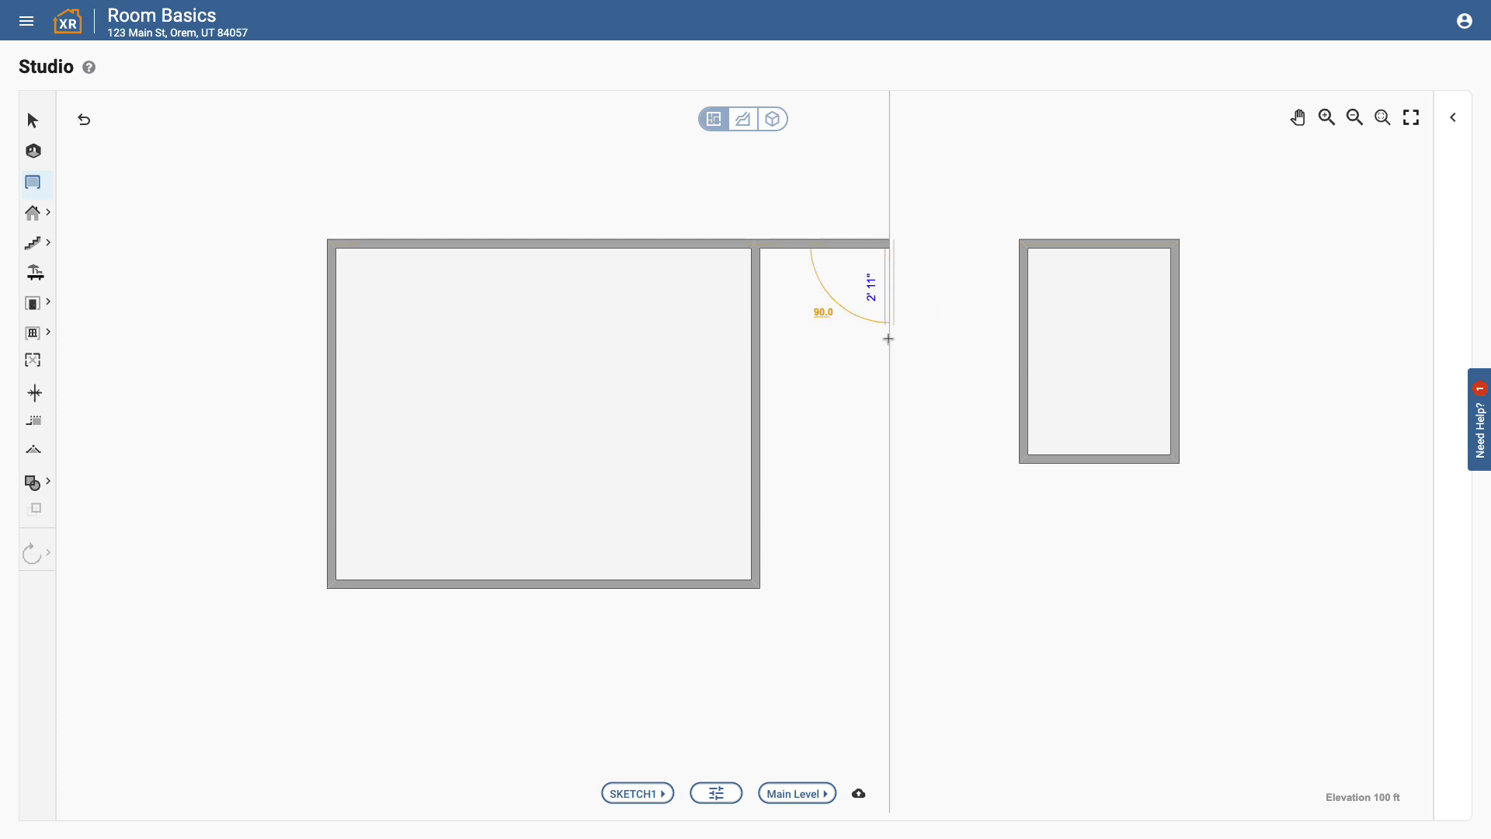
pyautogui.click(890, 584)
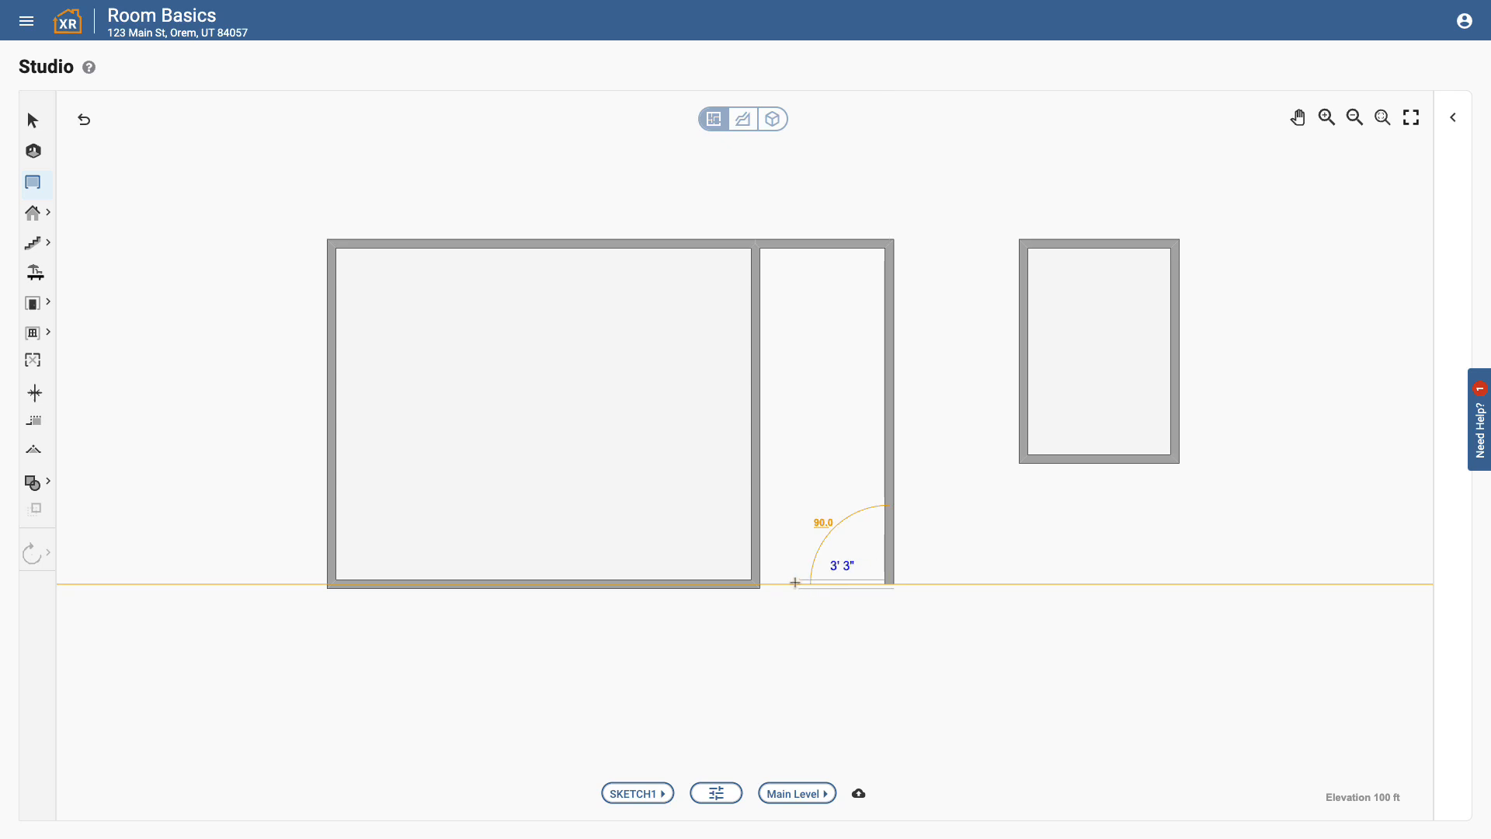
pyautogui.click(757, 584)
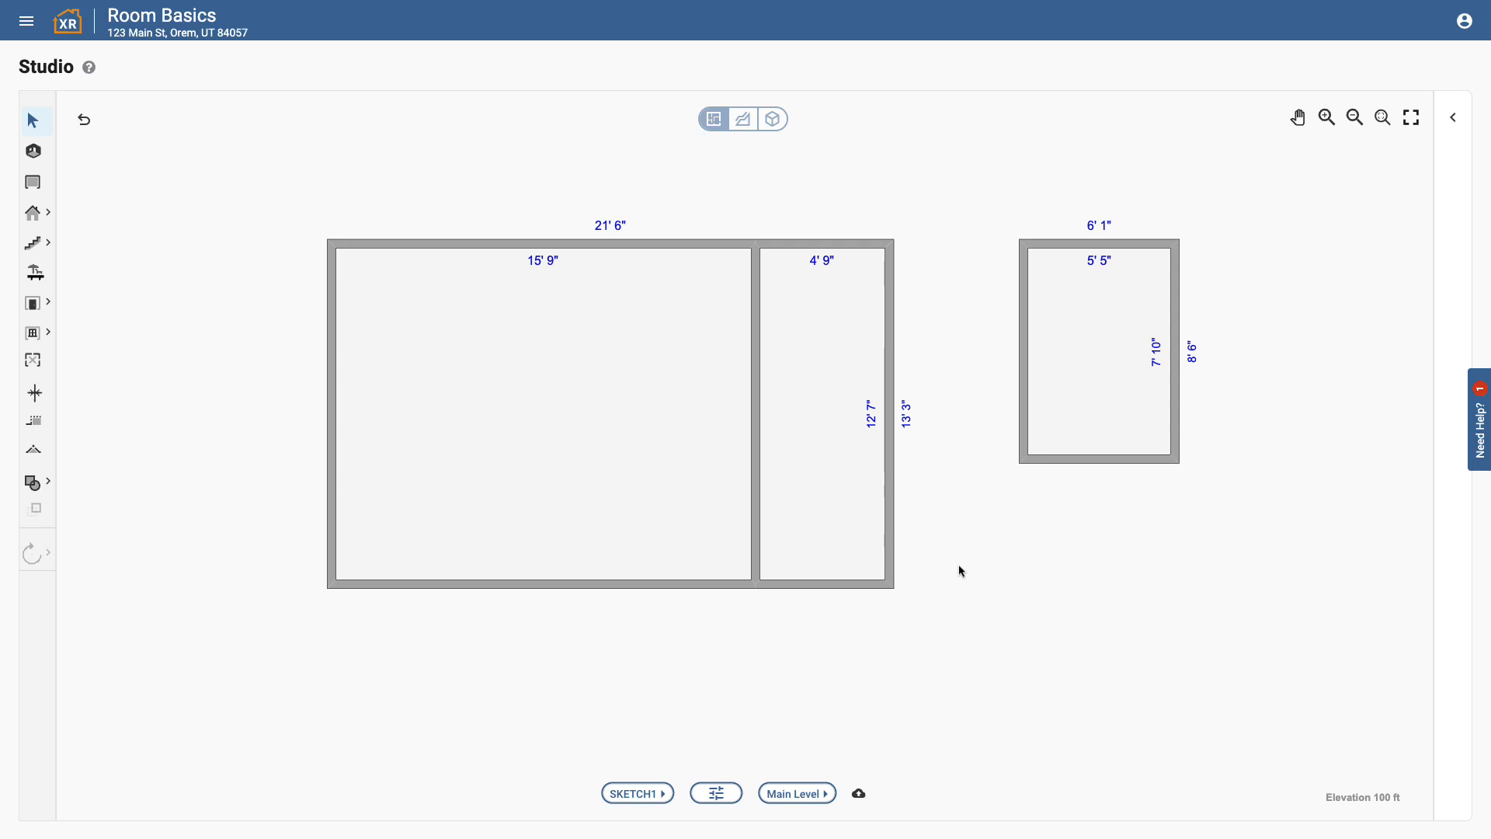
# Widen the adjoining room to about 7' 9" inside by moving its east wall outward.
pyautogui.click(893, 414)
pyautogui.moveTo(892, 413); pyautogui.dragTo(976, 414)
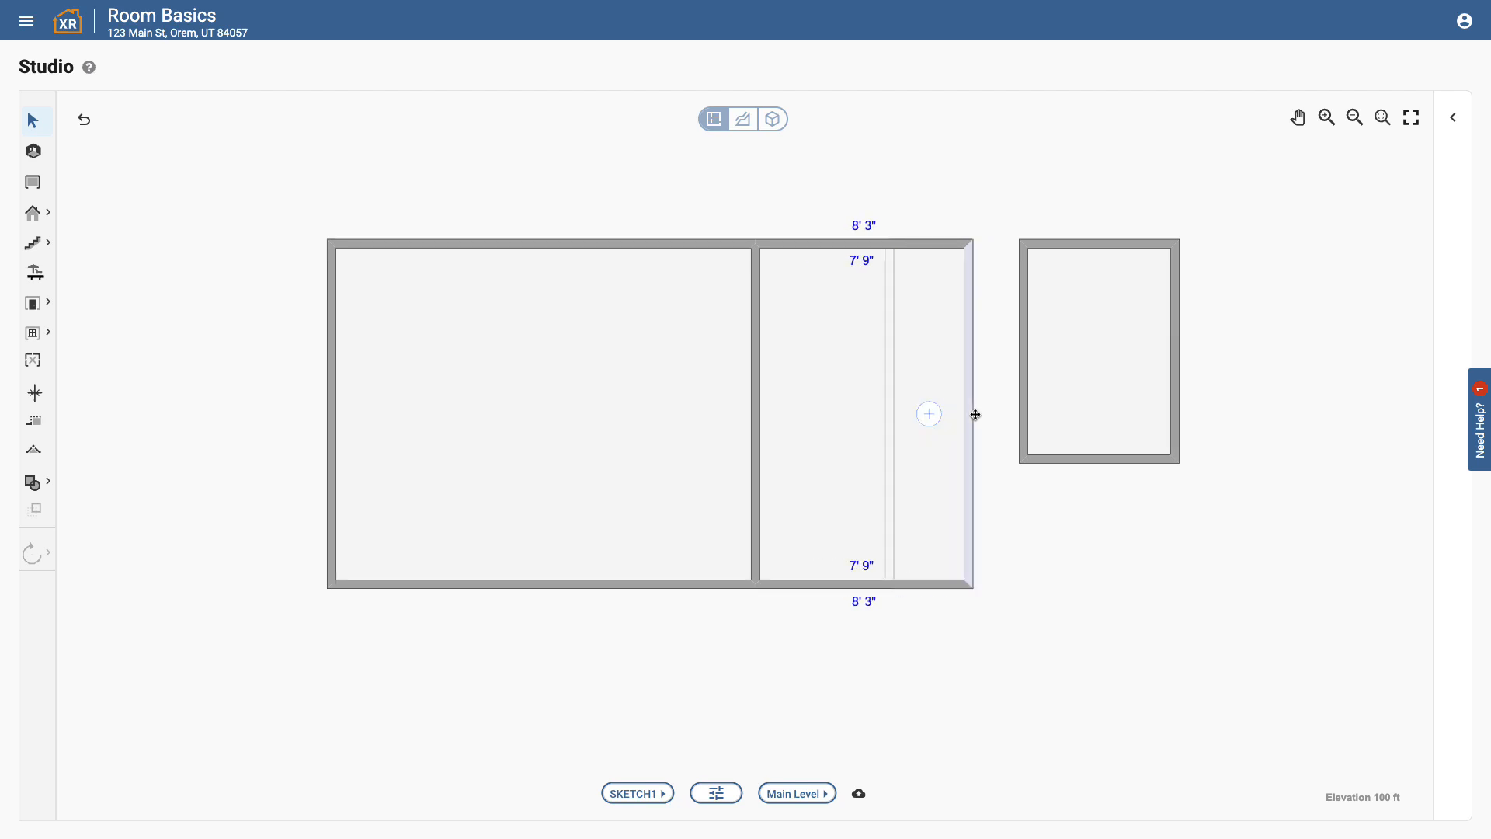
pyautogui.click(1018, 511)
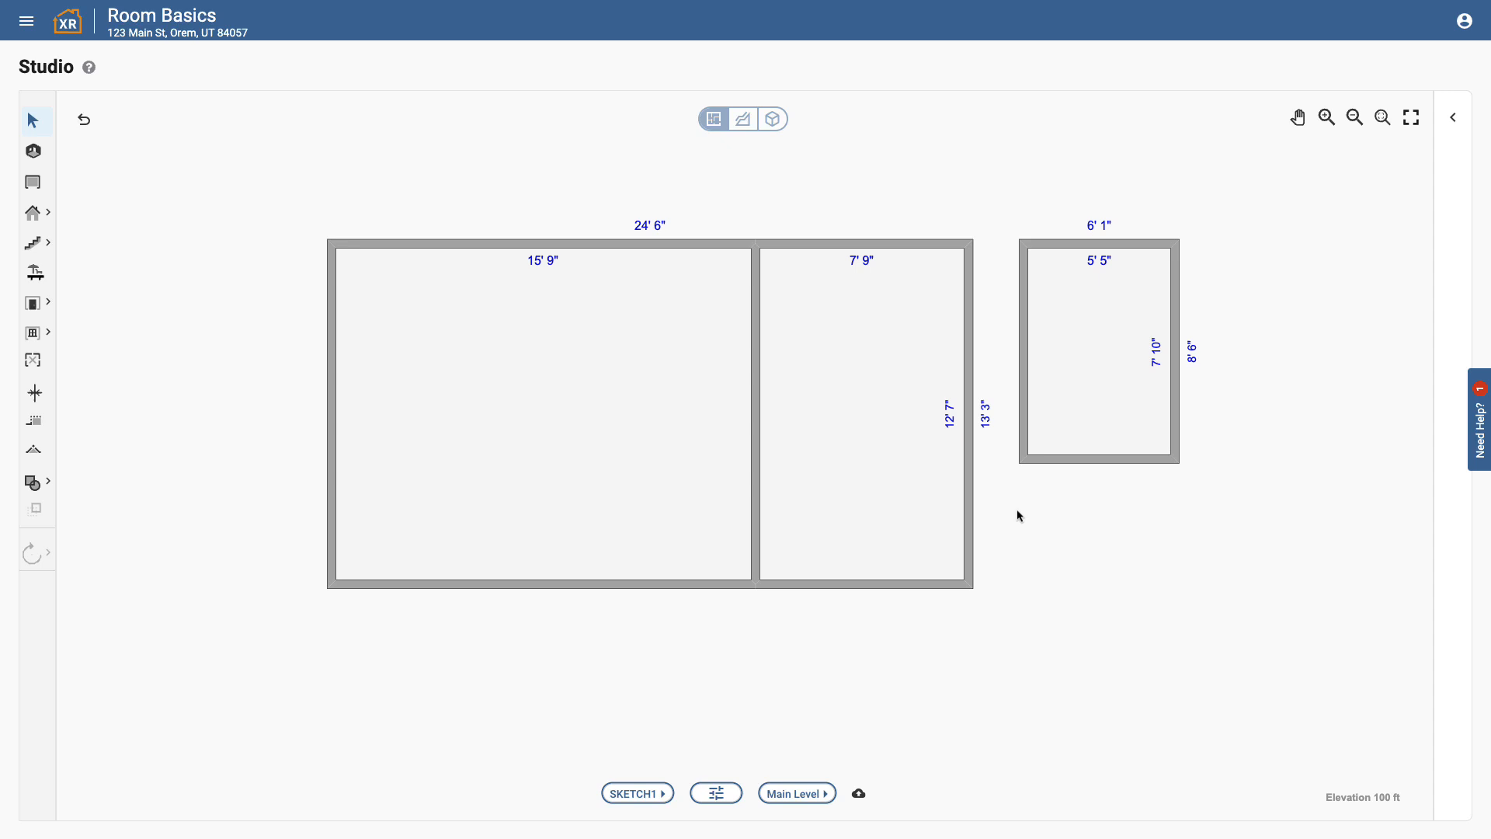
# Pull the adjoining room's south wall up to about 7' 7" inside depth and add a new room in the vacated area.
pyautogui.click(876, 586)
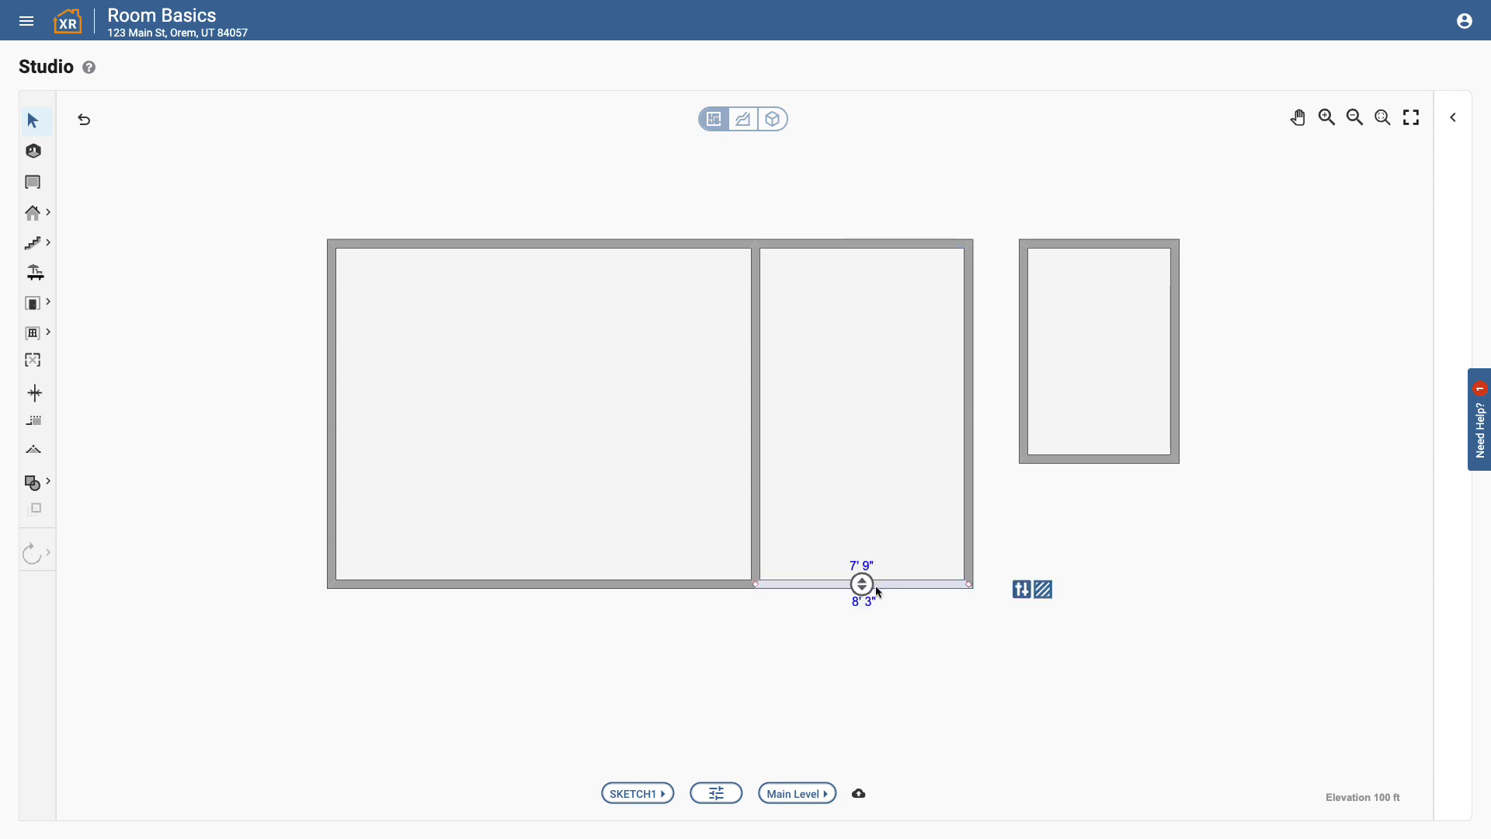
pyautogui.moveTo(862, 584); pyautogui.dragTo(852, 453)
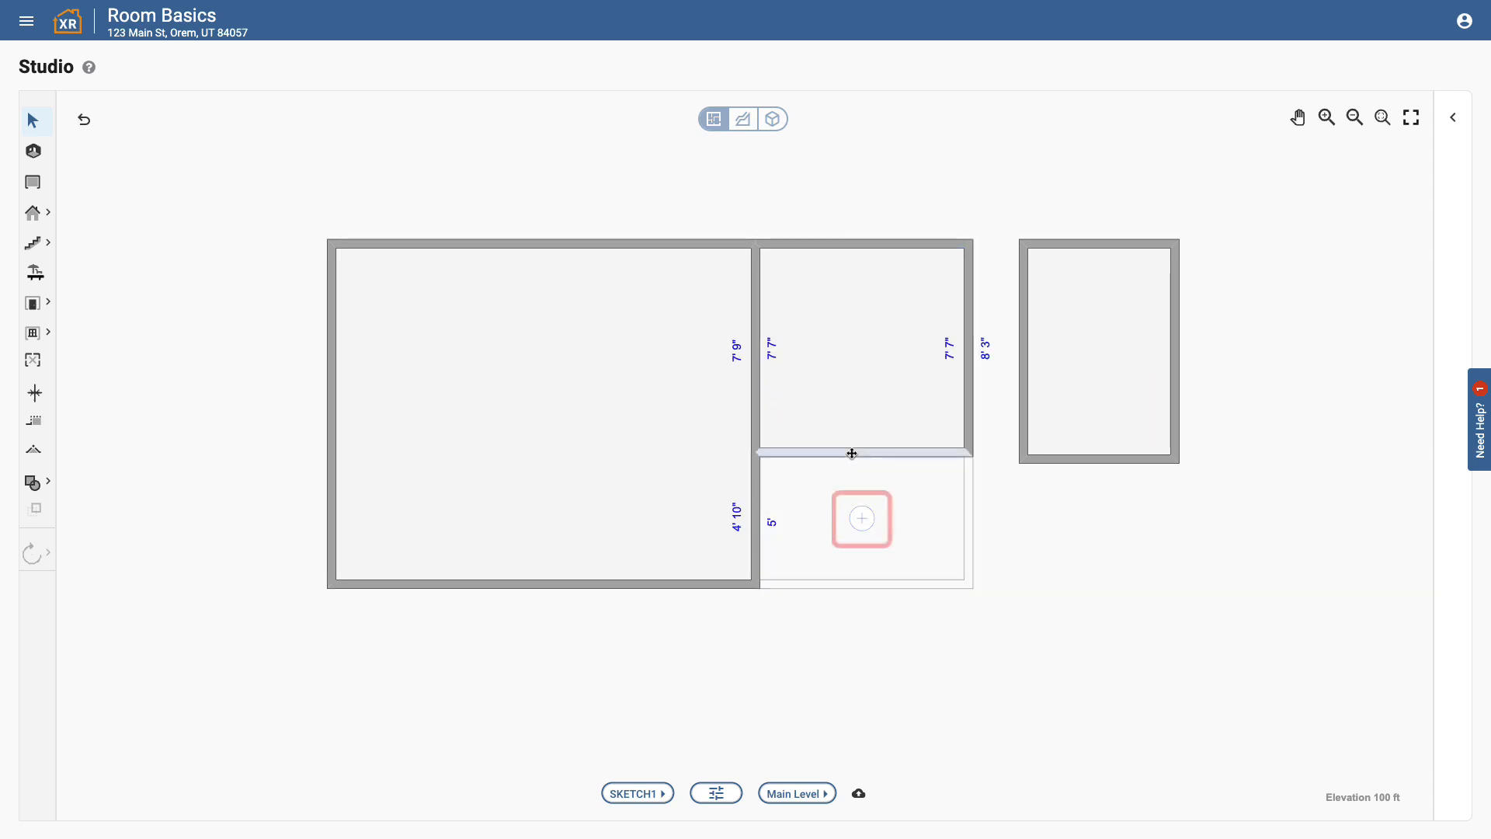
pyautogui.click(863, 522)
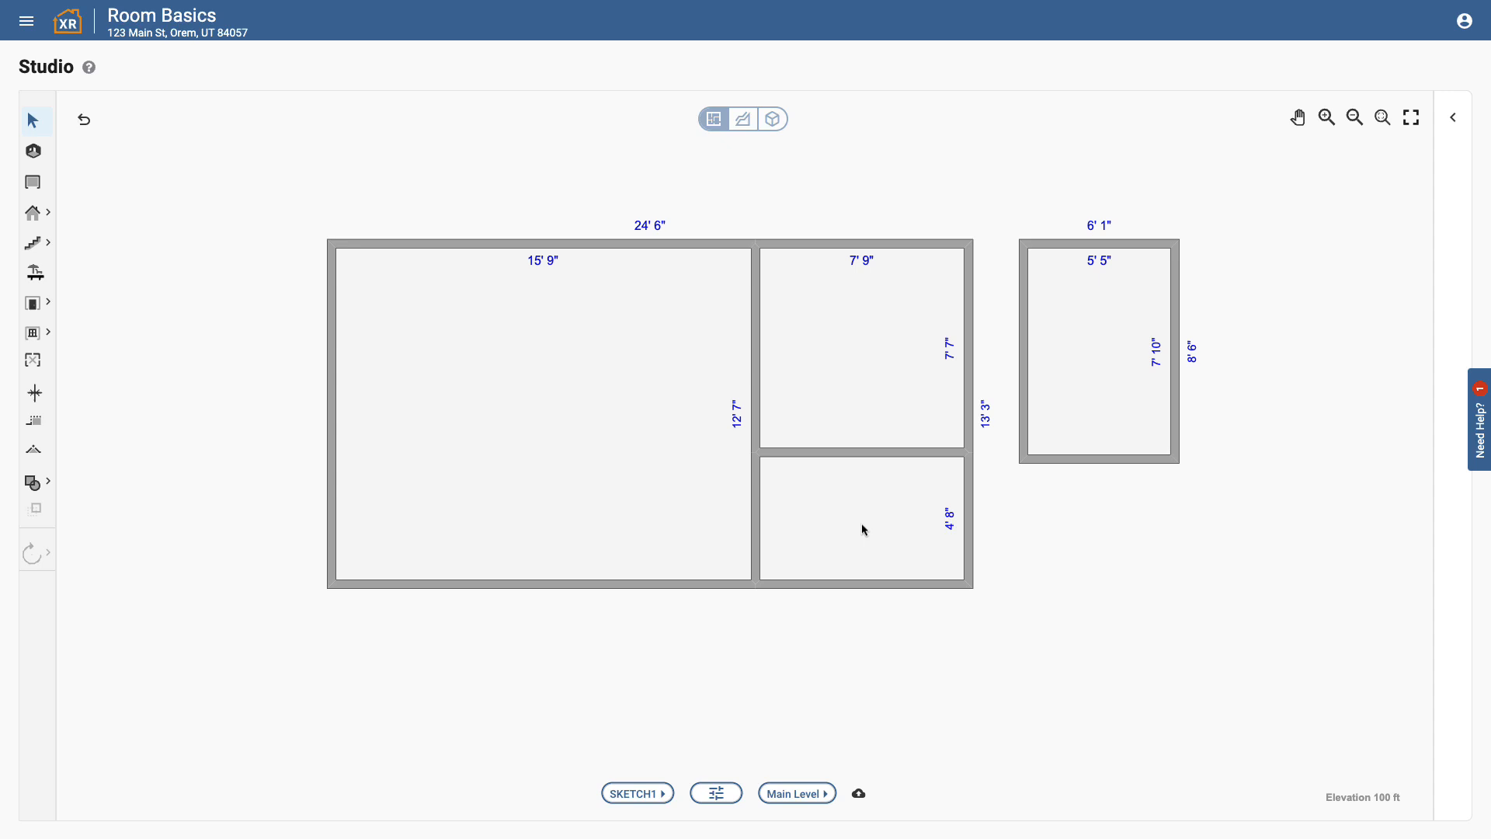
# Move the wall dividing the two adjoining rooms upward and set the lower room's inside depth to 6' 2".
pyautogui.click(862, 452)
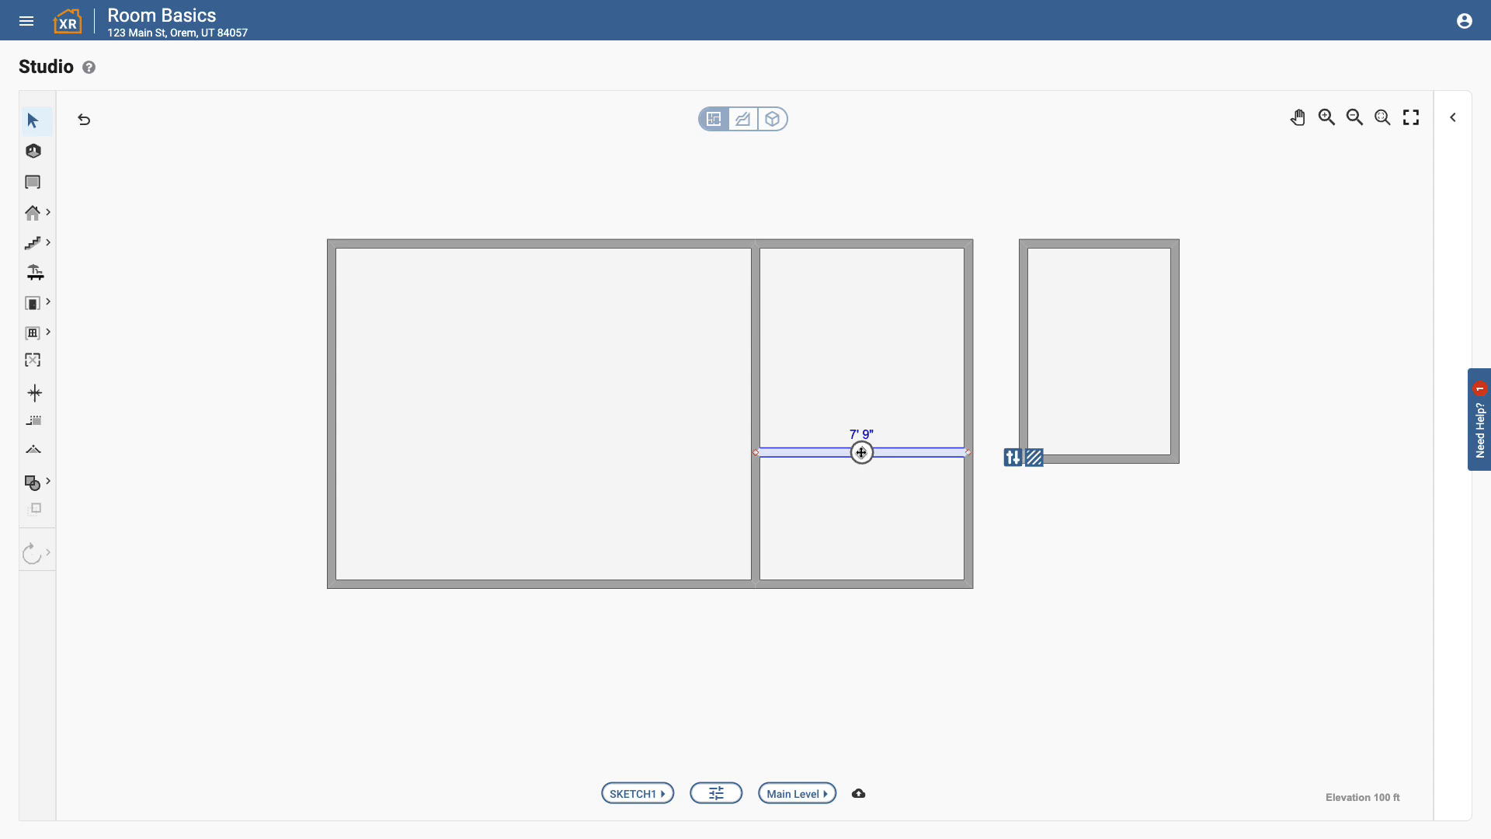
pyautogui.moveTo(862, 452); pyautogui.dragTo(858, 429)
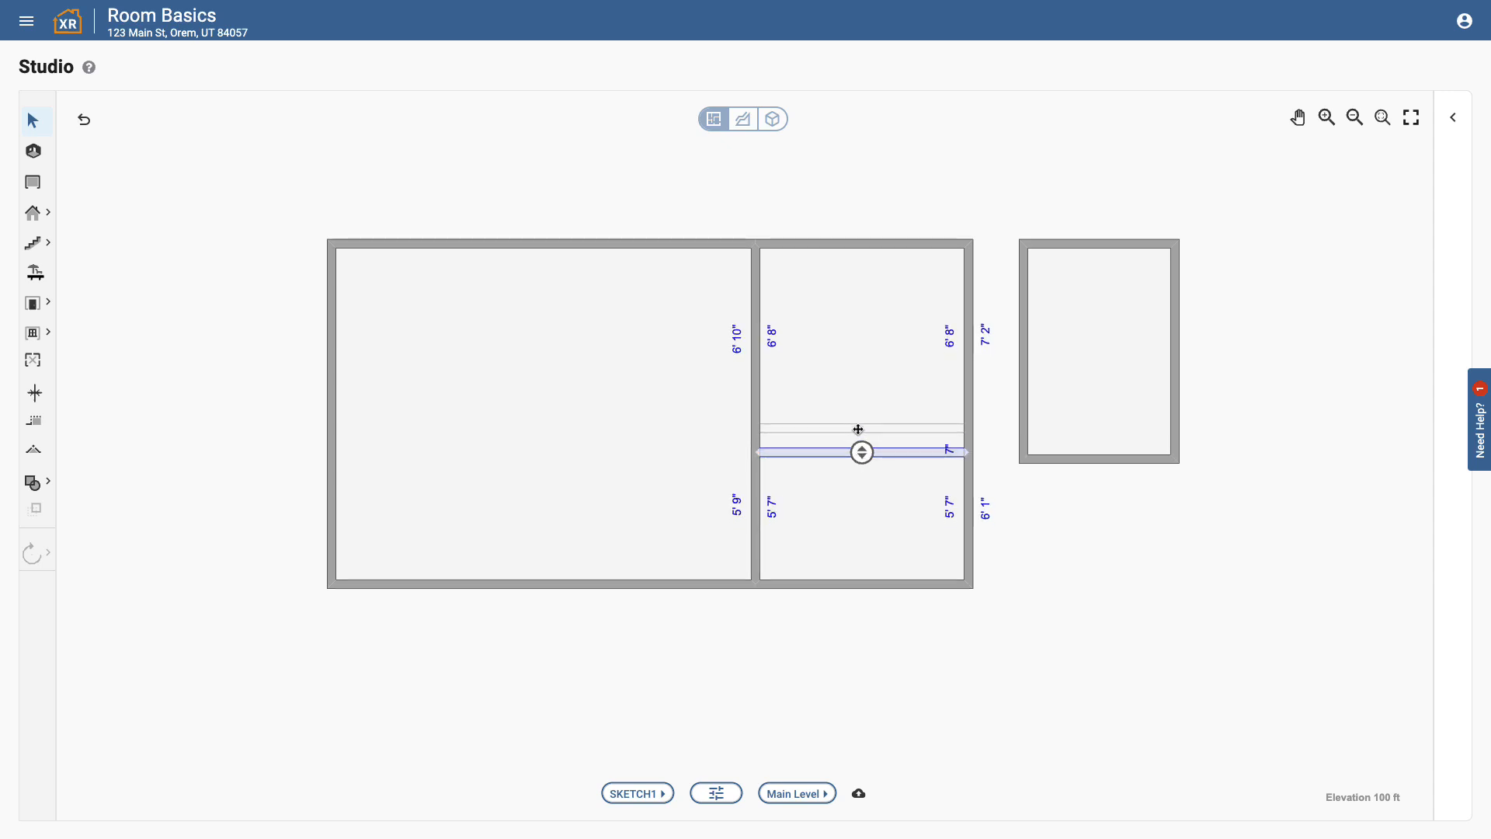
pyautogui.moveTo(858, 429); pyautogui.dragTo(858, 429)
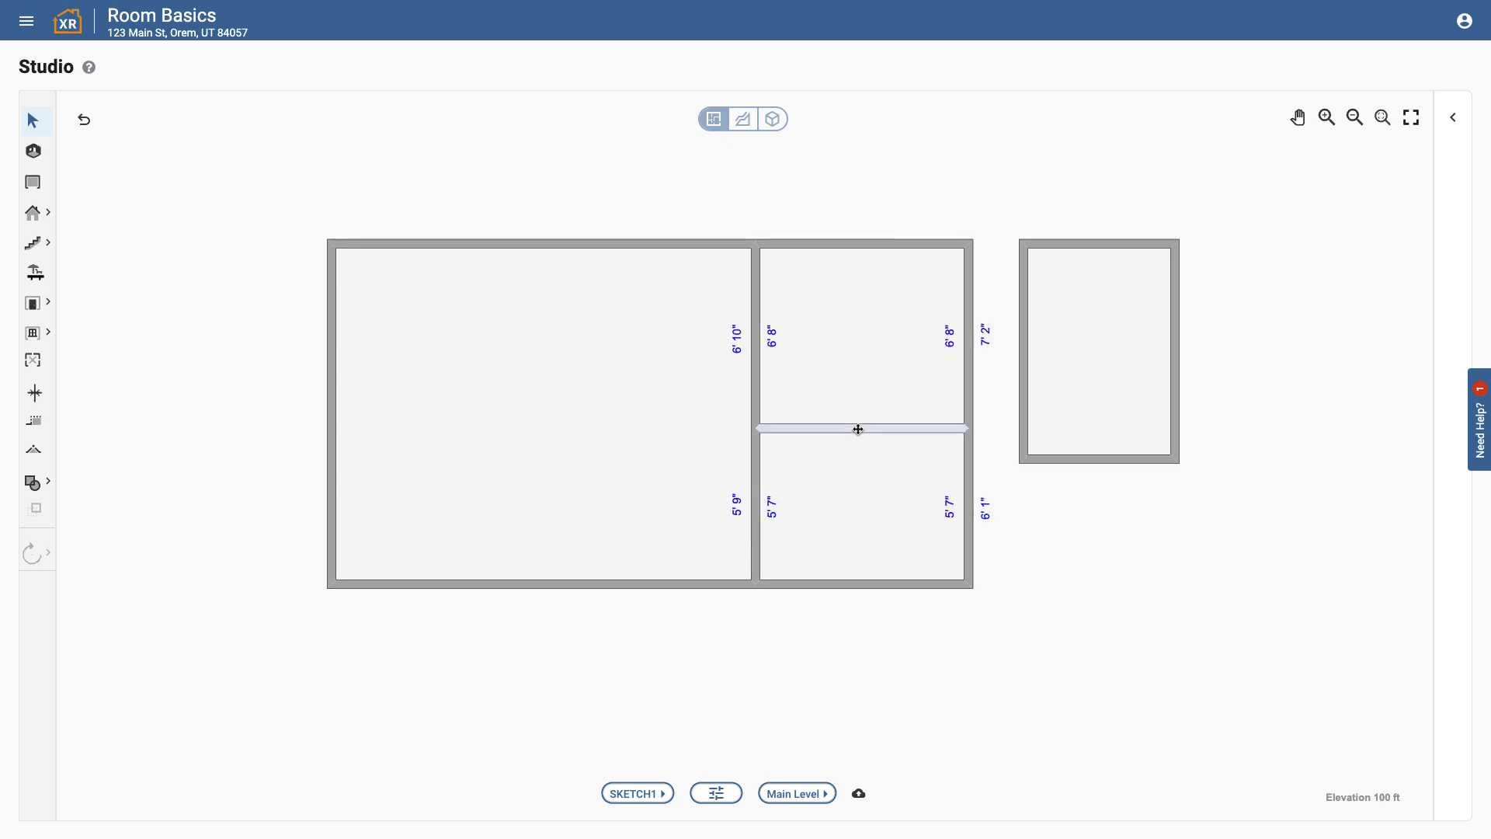
pyautogui.click(947, 507)
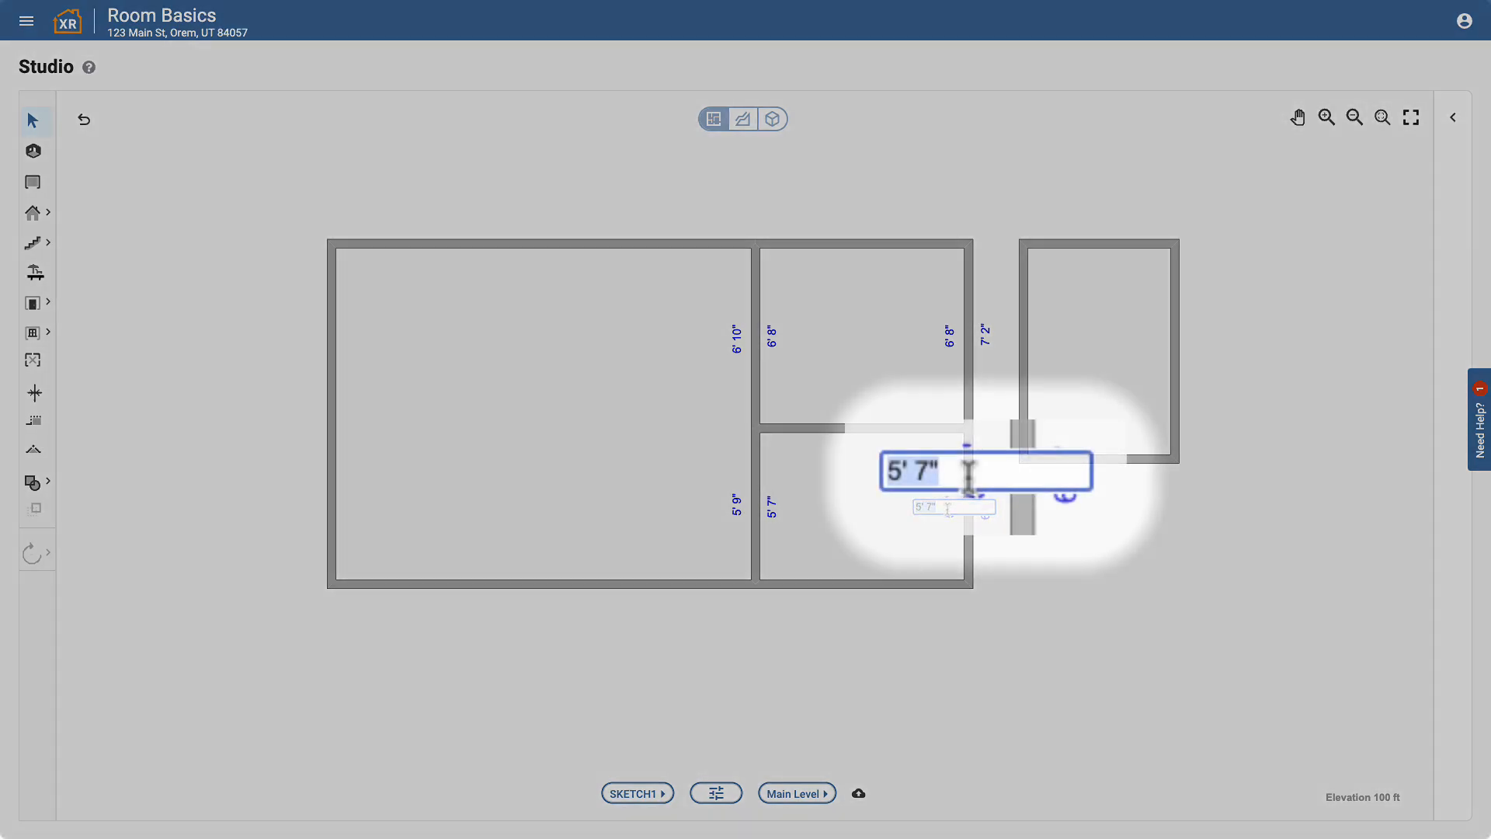
pyautogui.write('6,2')
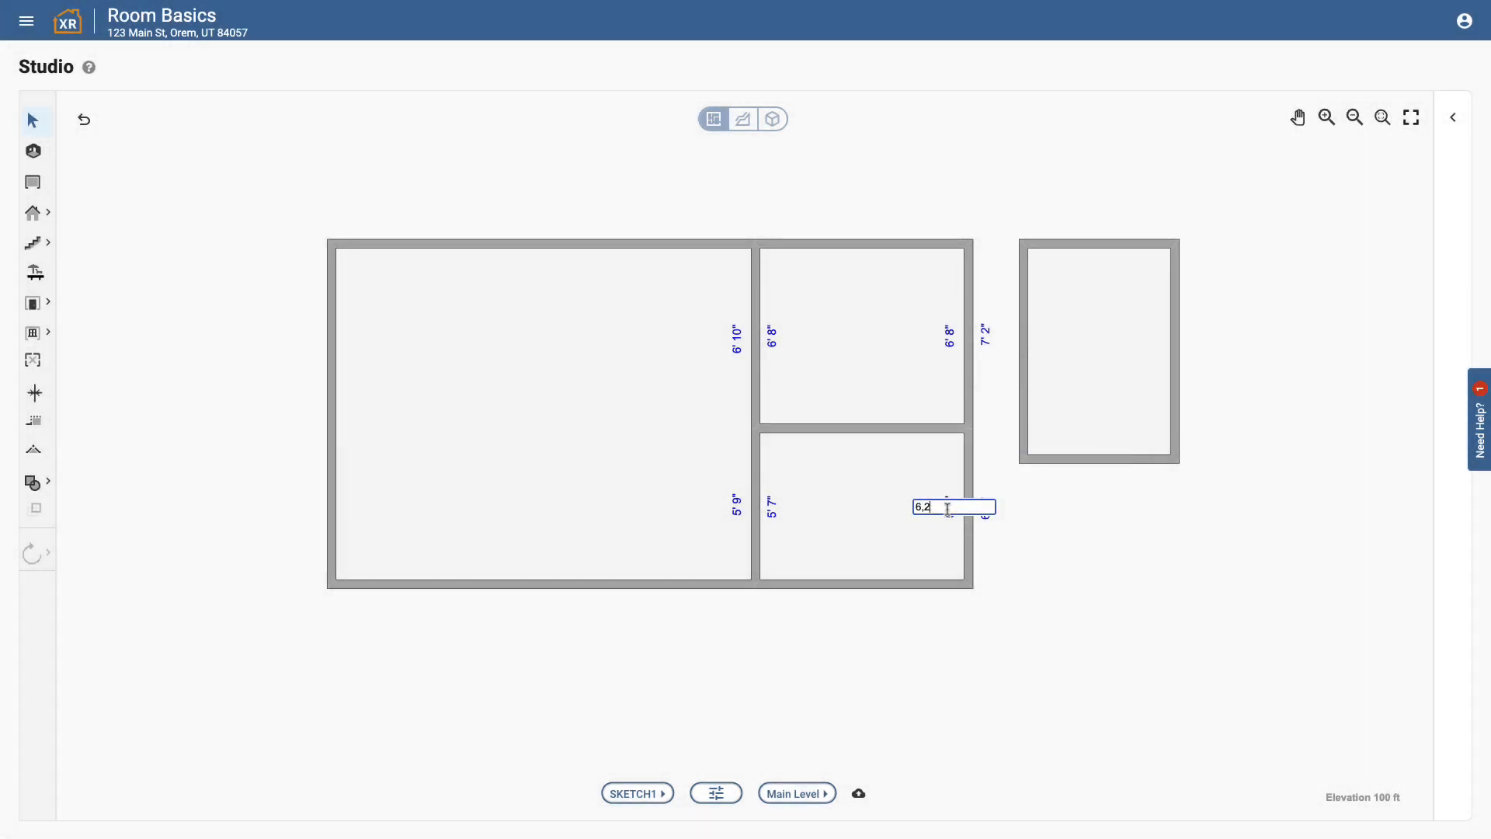
pyautogui.press('Return')
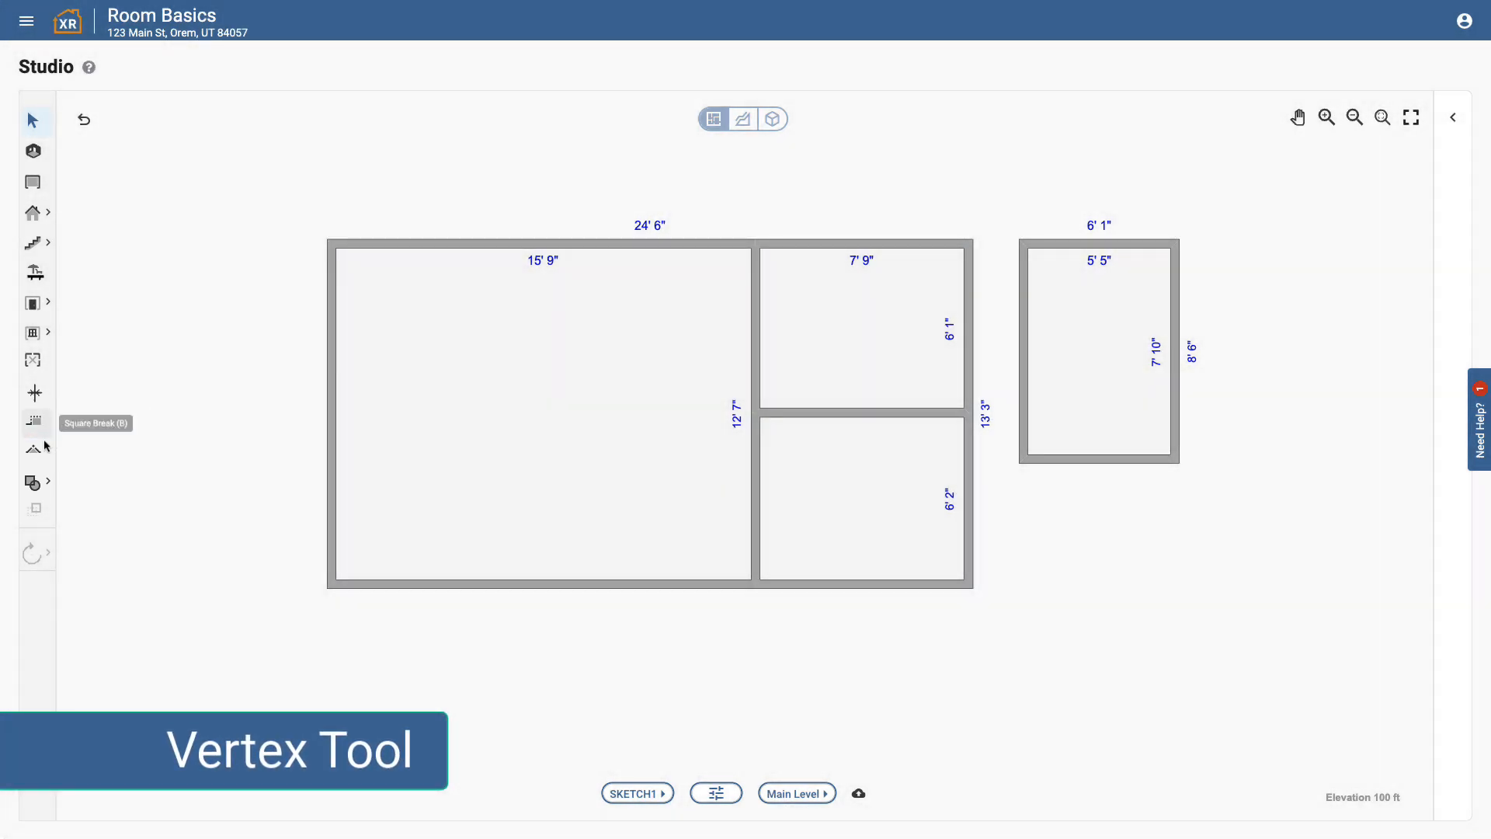
# Add a vertex to the large room's north wall and pull it outward into a peak with outer sides about 6' 10" and 12' 5".
pyautogui.press('v')
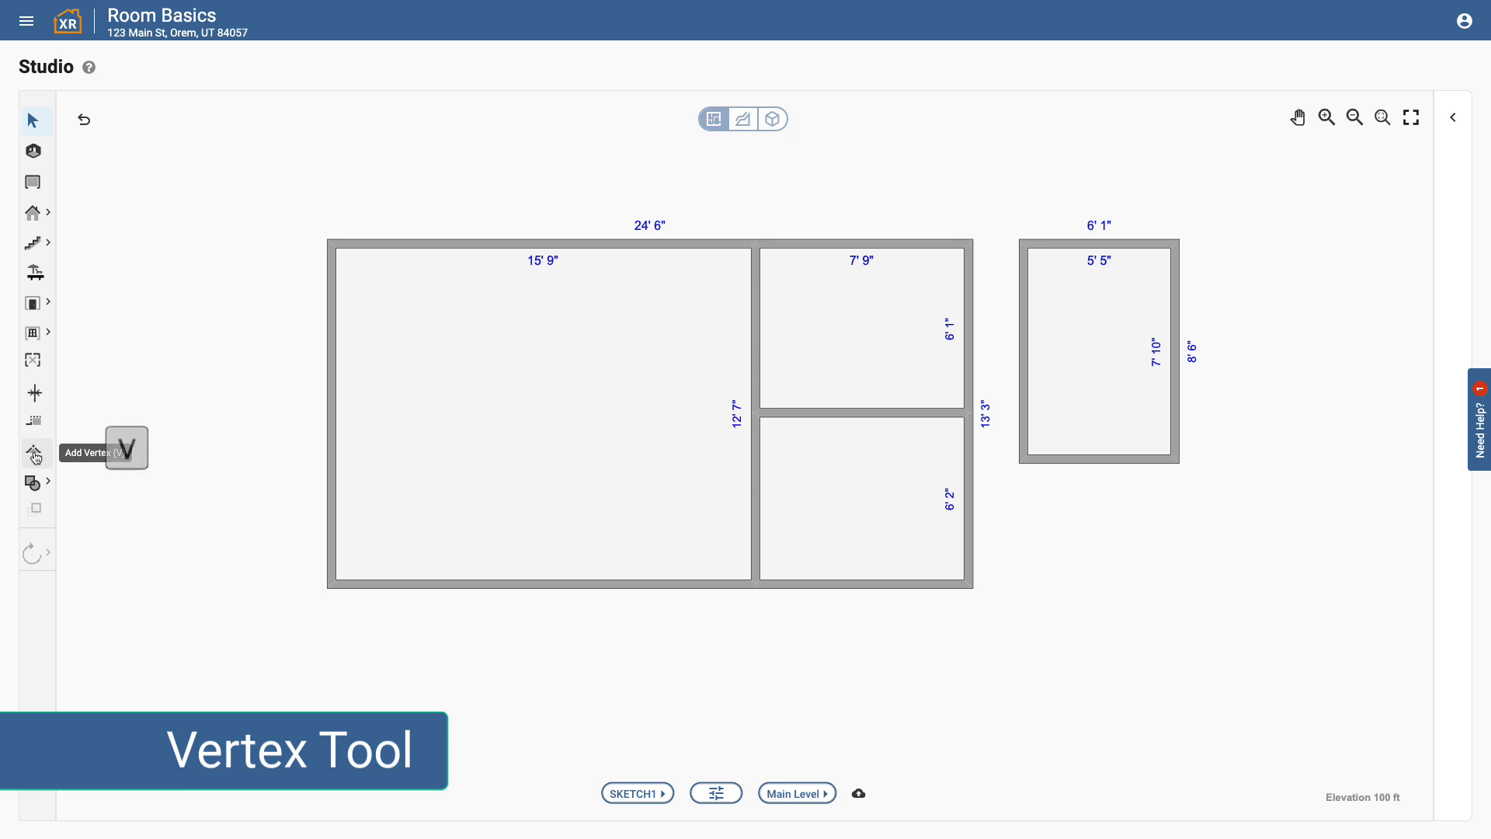
pyautogui.click(435, 247)
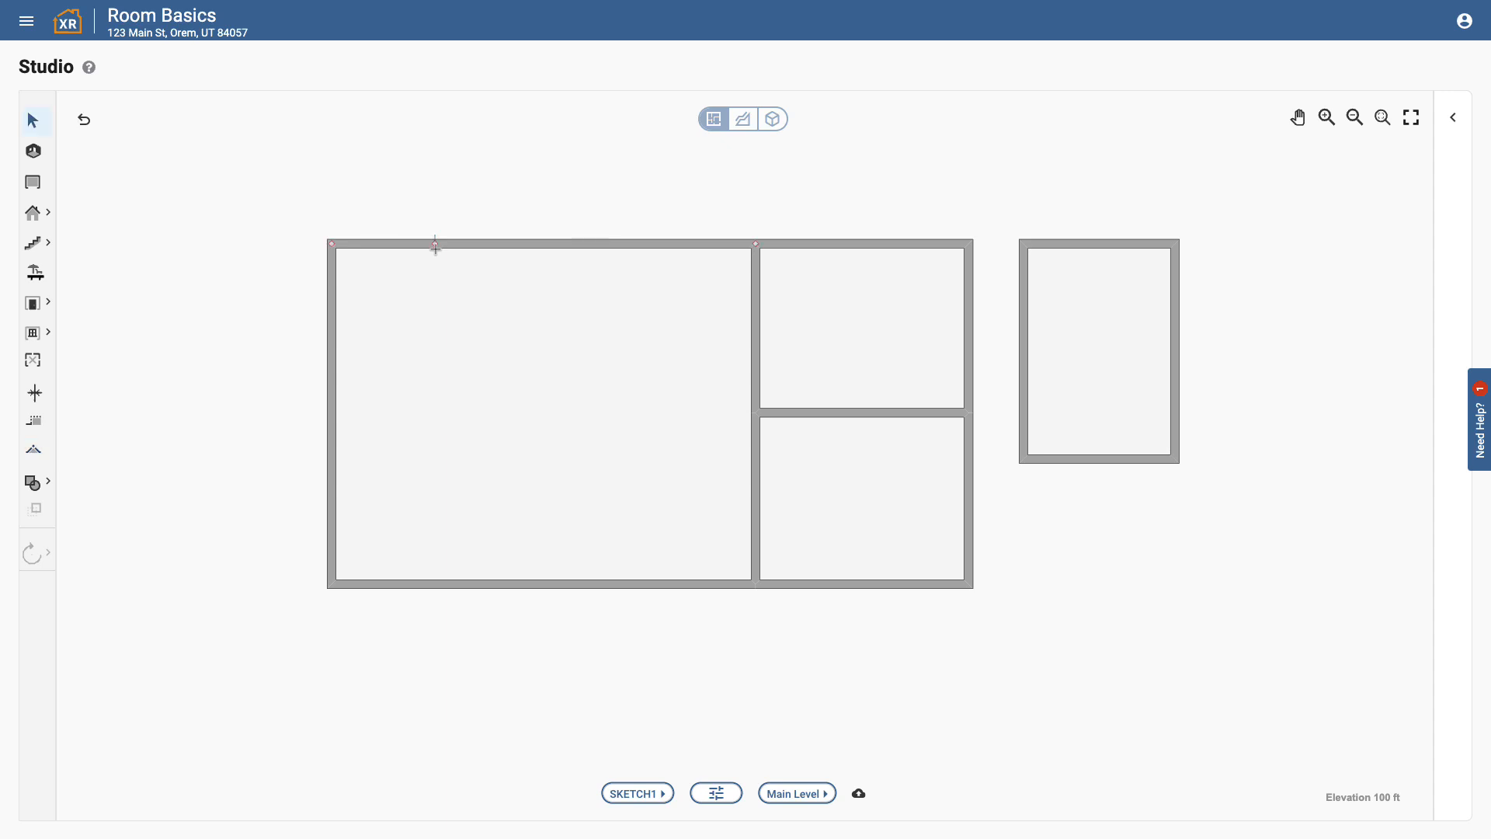
pyautogui.moveTo(436, 245); pyautogui.dragTo(475, 158)
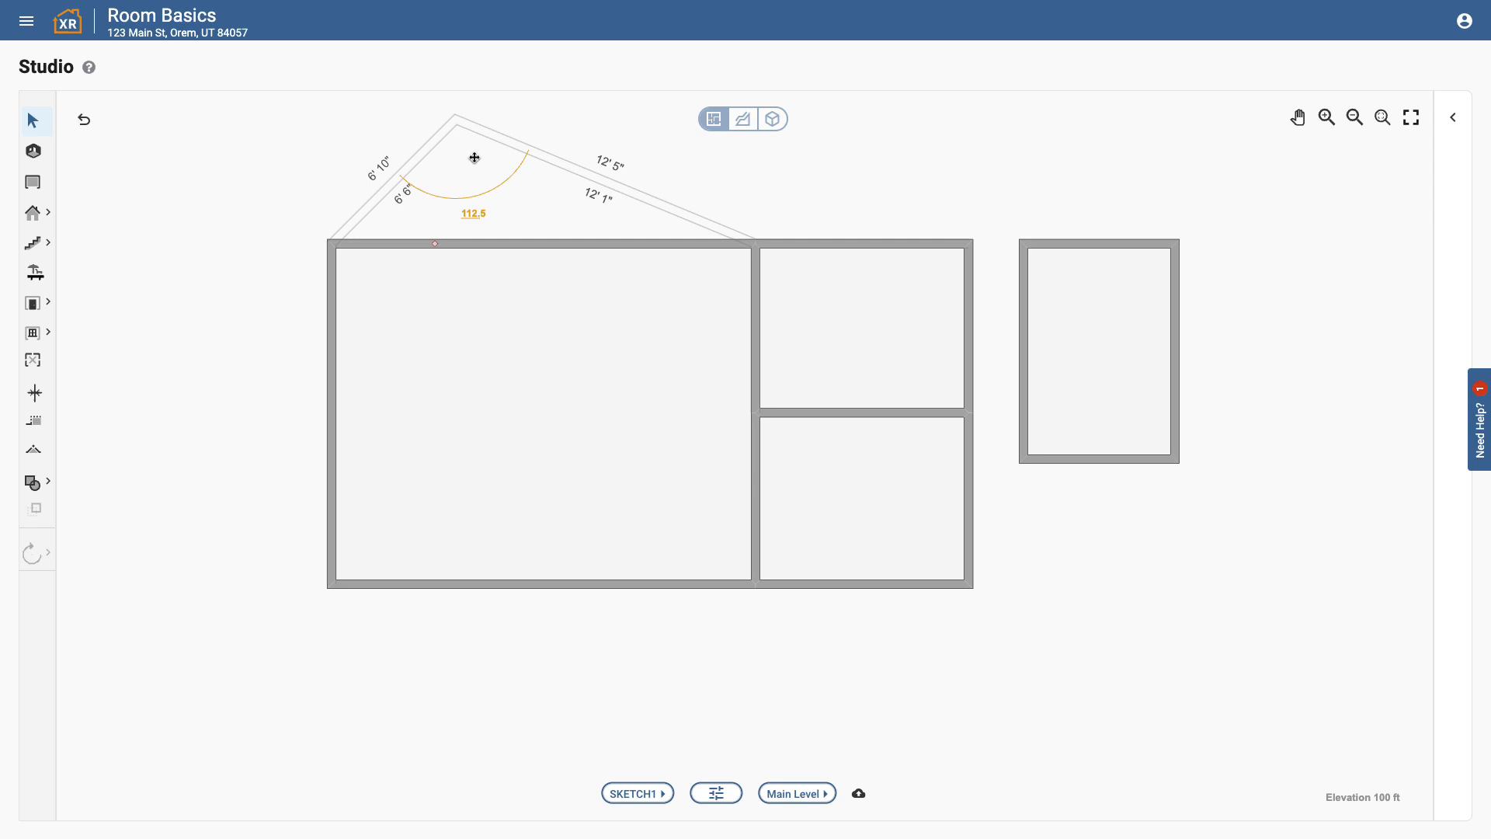
pyautogui.keyDown('shift'); pyautogui.moveTo(474, 158); pyautogui.dragTo(514, 187); pyautogui.keyUp('shift')
pyautogui.keyDown('shift'); pyautogui.moveTo(620, 164); pyautogui.dragTo(467, 158); pyautogui.keyUp('shift')
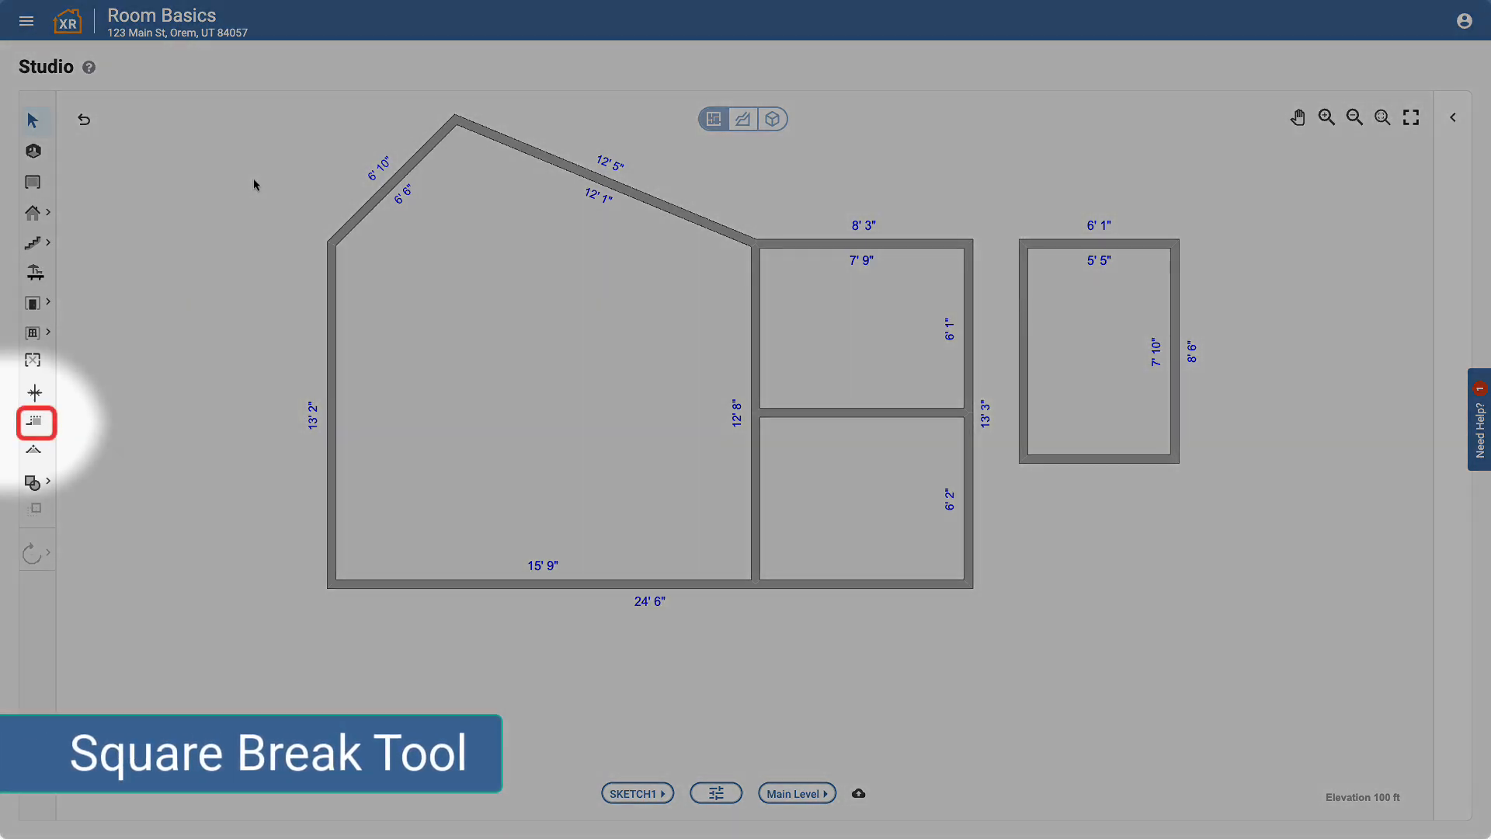
# Add a square break midway along the large room's west wall and push the lower section about 3' 5" inward.
pyautogui.press('b')
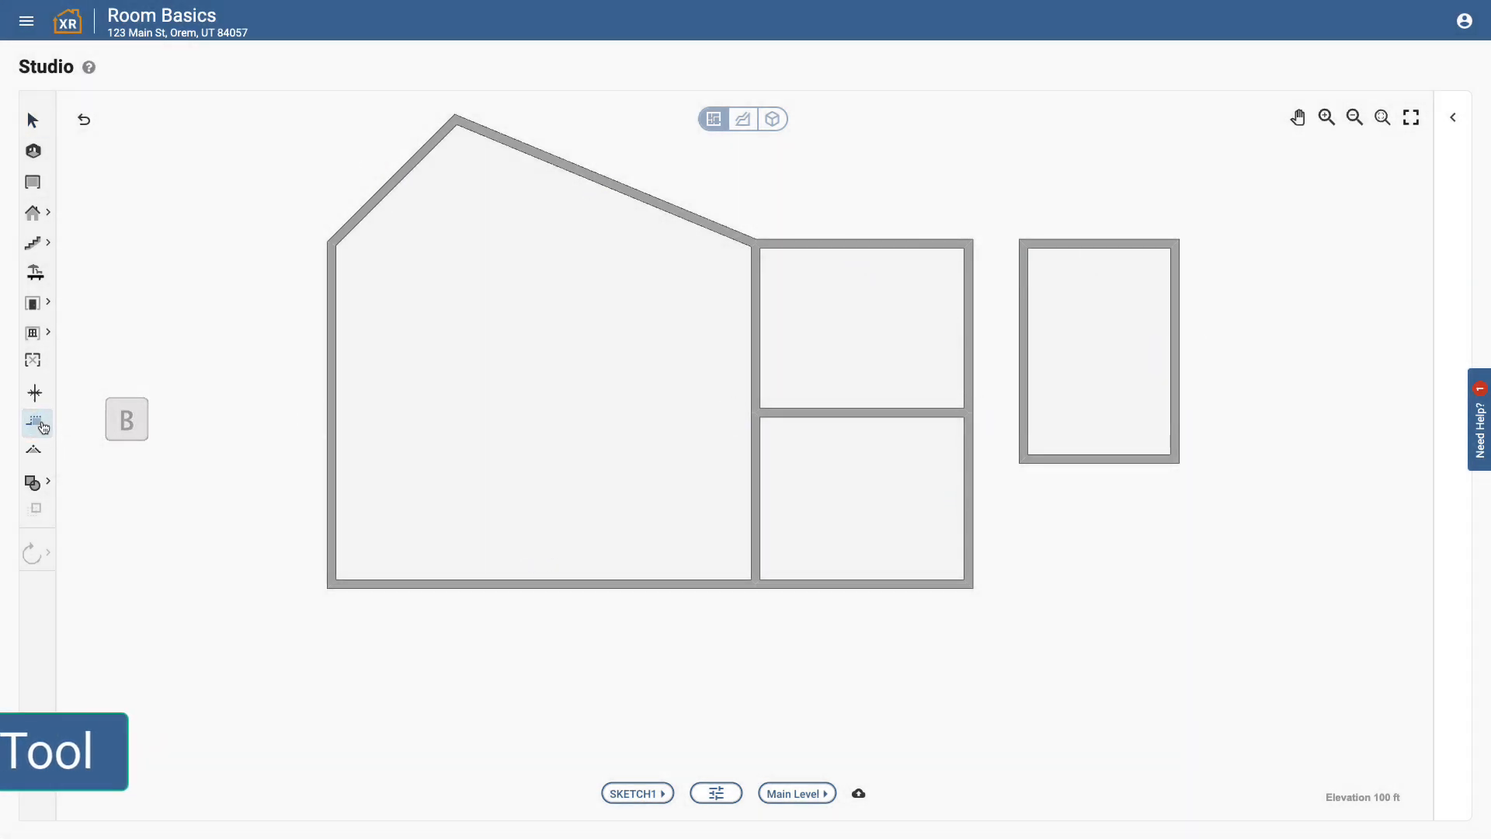
pyautogui.click(336, 391)
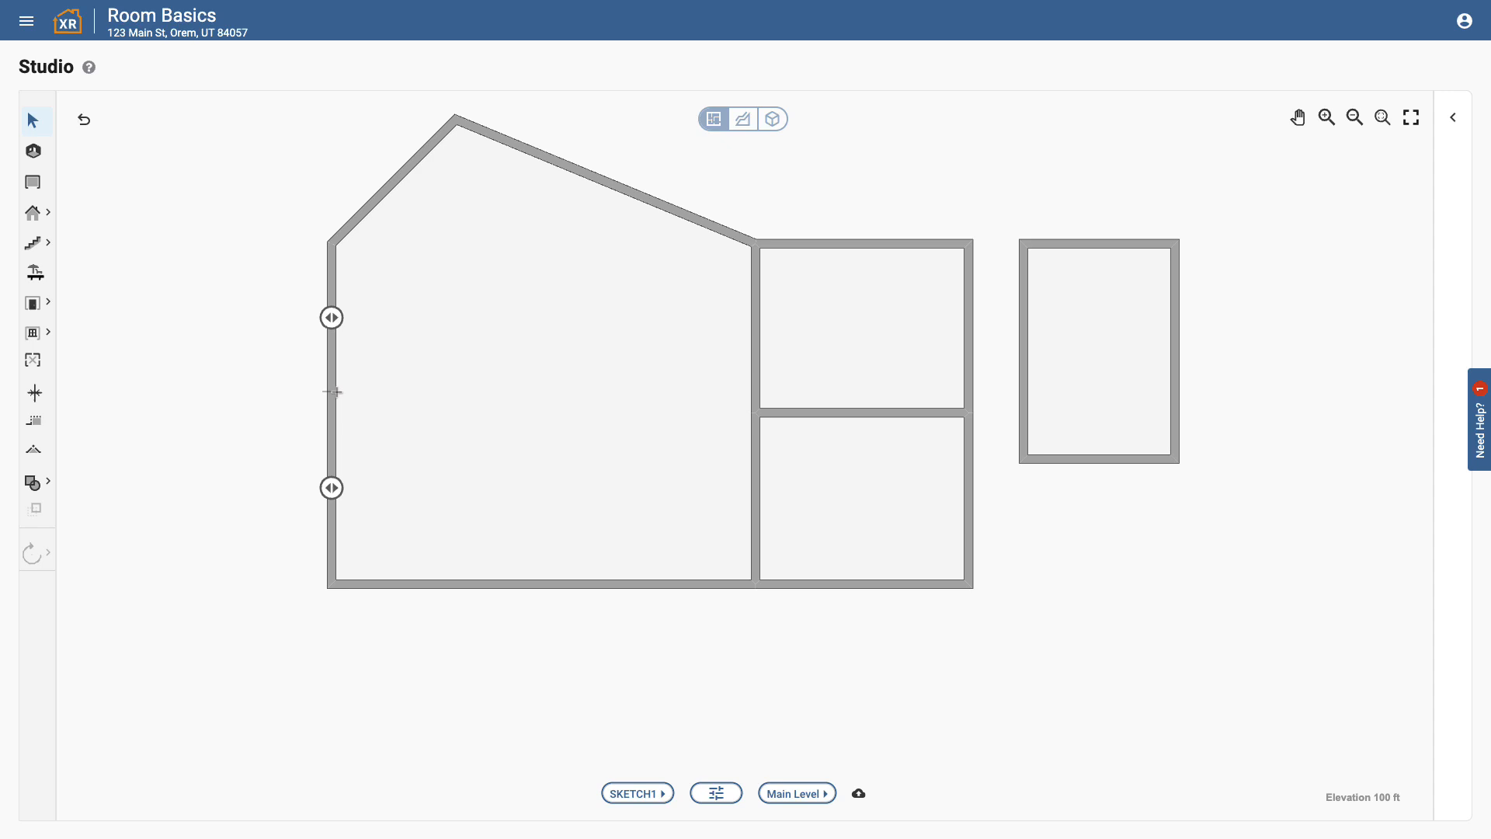
pyautogui.moveTo(331, 488); pyautogui.dragTo(424, 487)
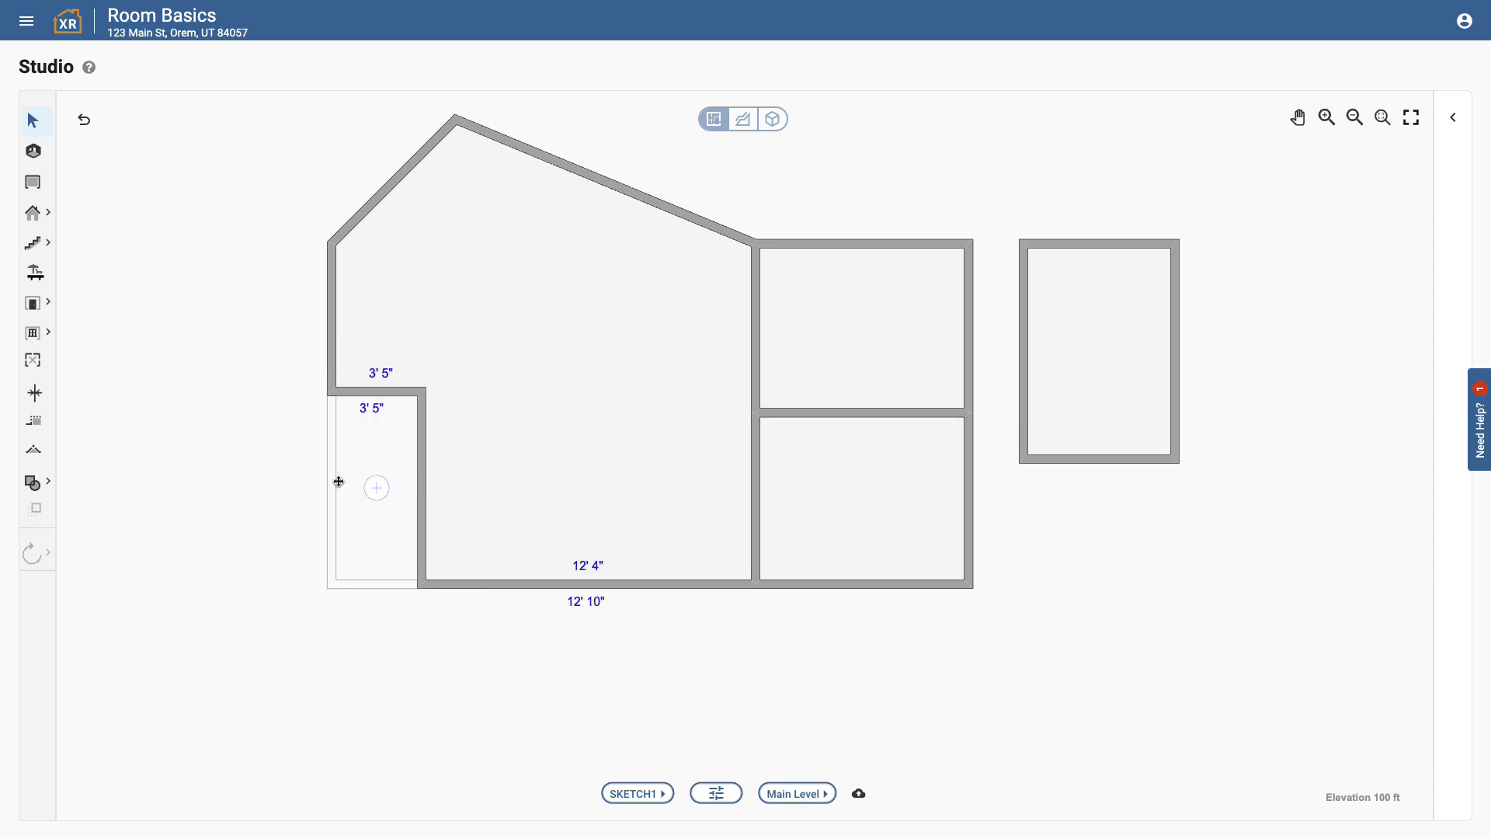
pyautogui.click(250, 461)
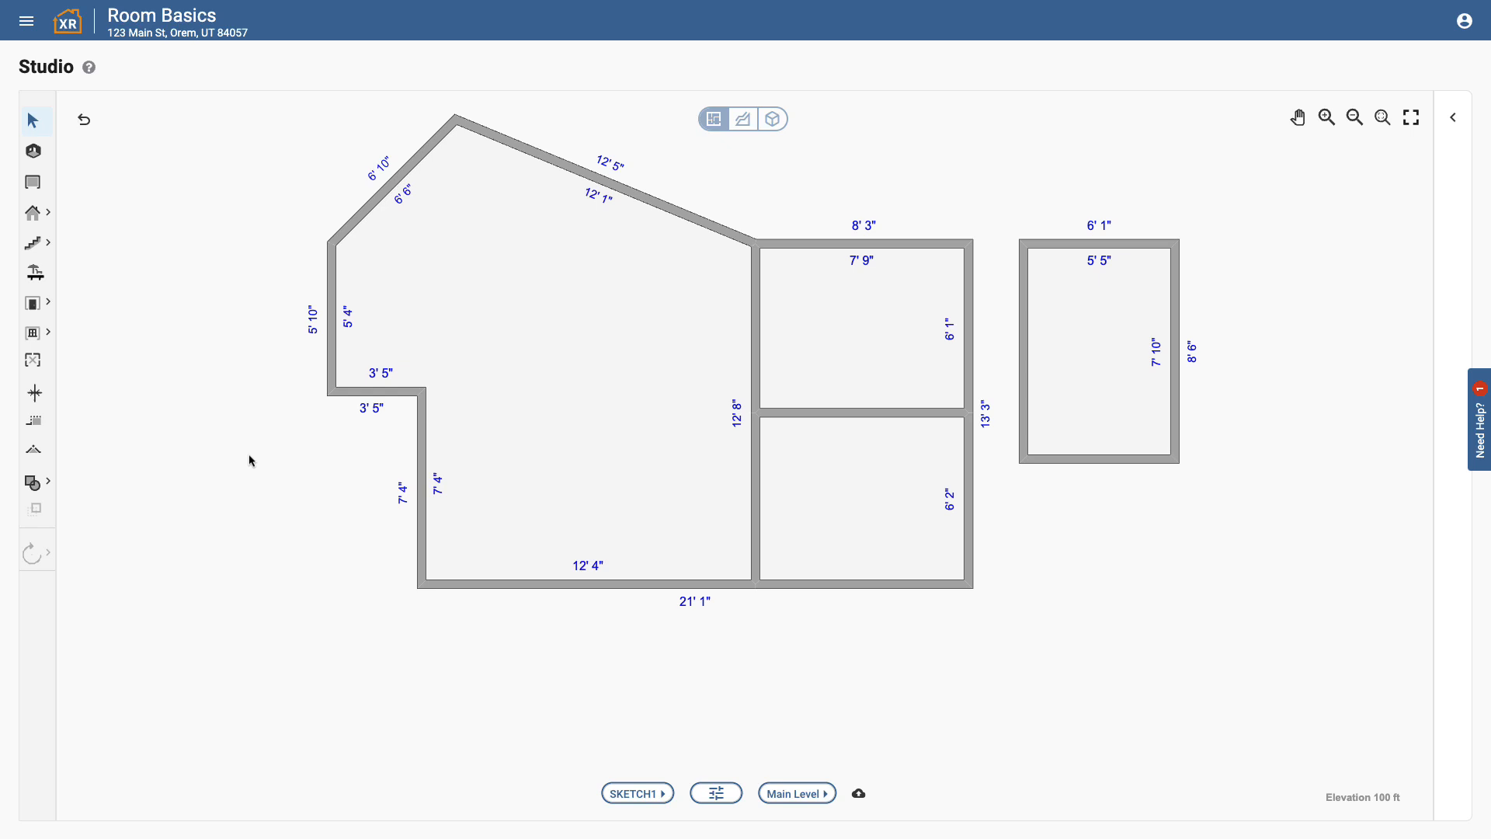
# Square-break the large room's south wall at two points, pull the middle section about 2' 11" outward, and add a room there.
pyautogui.click(34, 426)
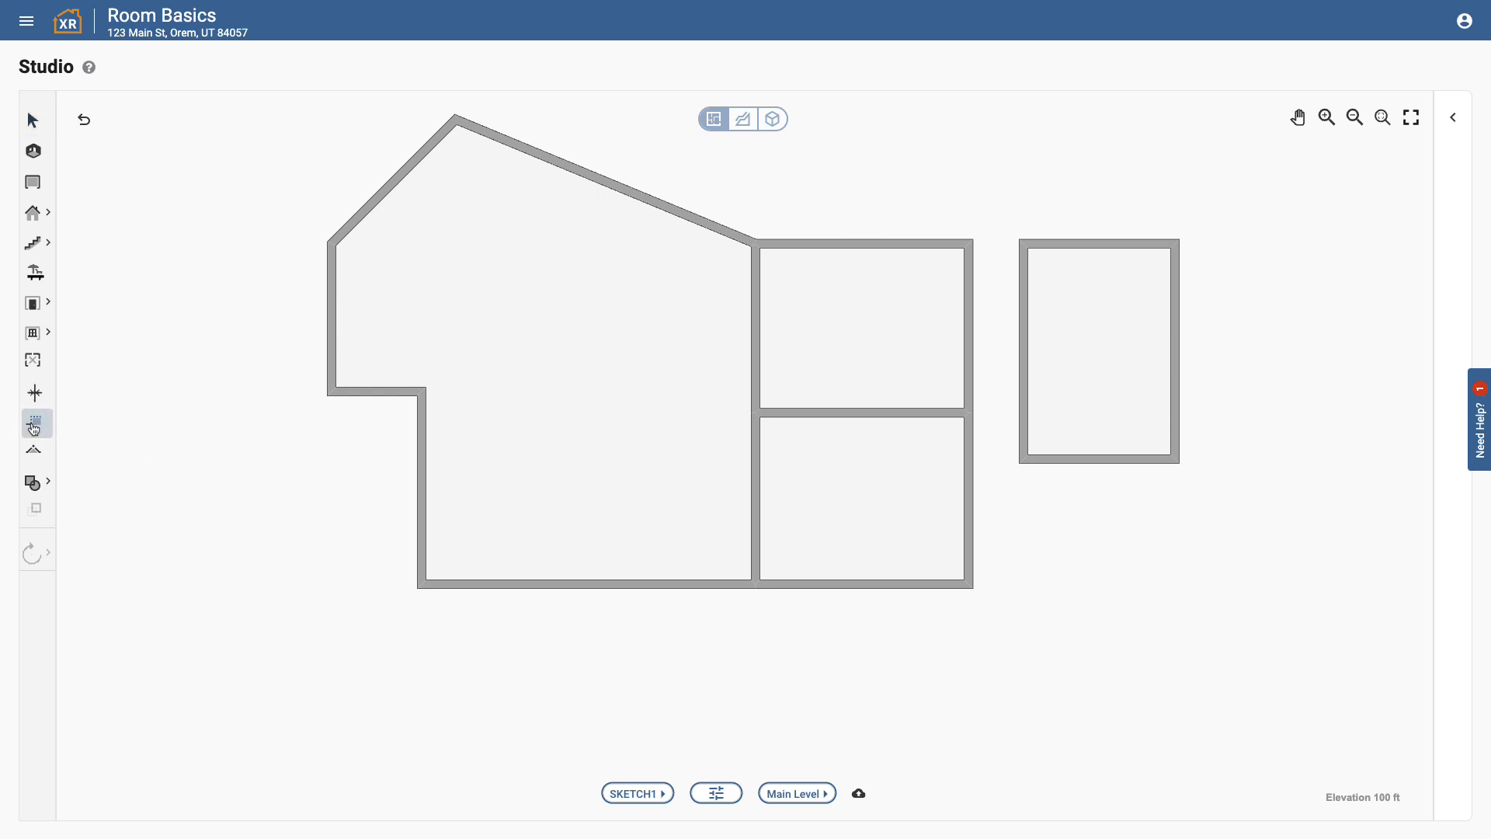
pyautogui.click(473, 587)
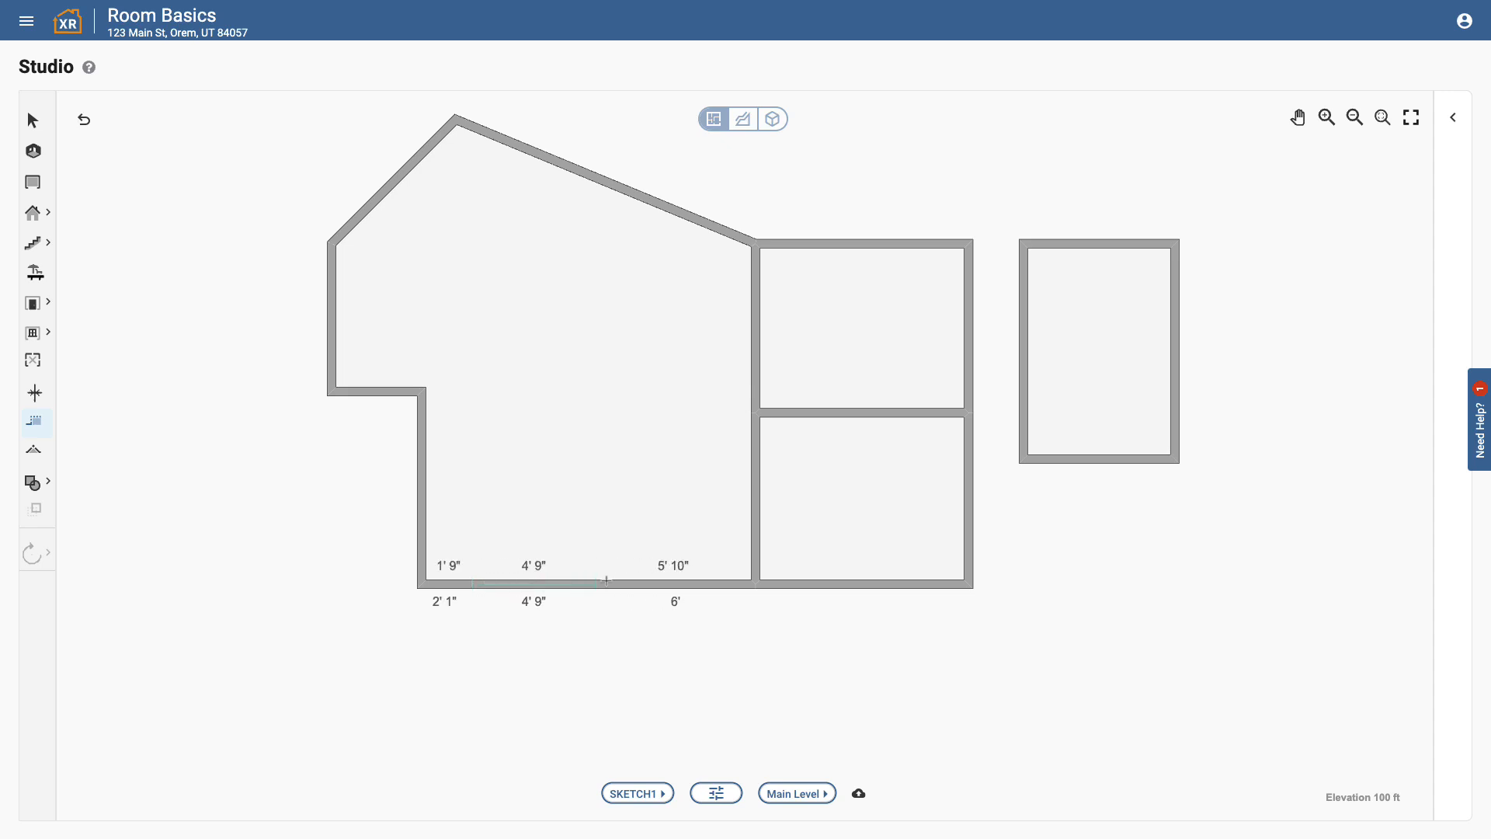
pyautogui.click(676, 582)
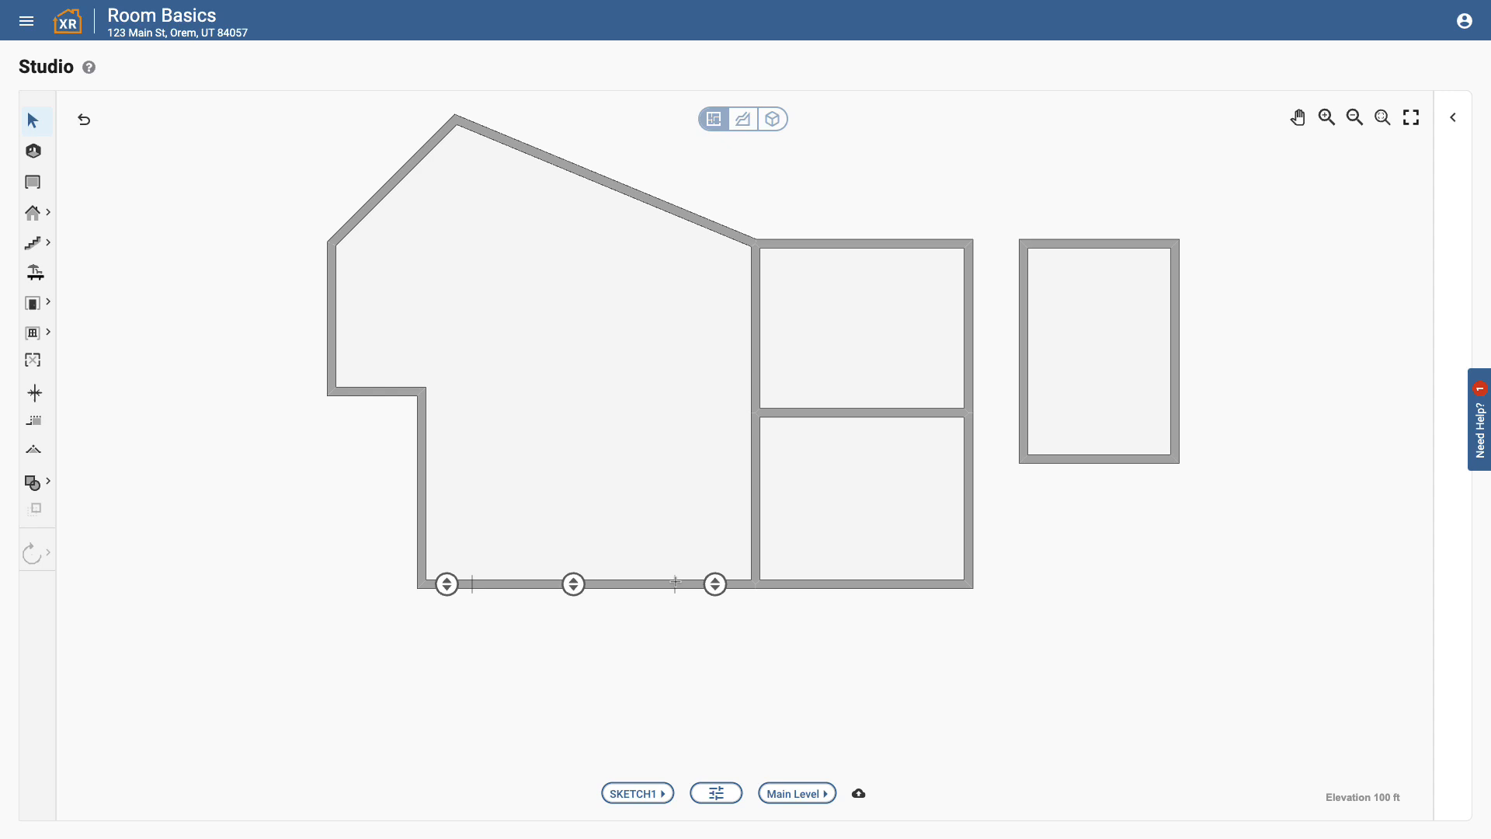
pyautogui.moveTo(573, 584); pyautogui.dragTo(574, 667)
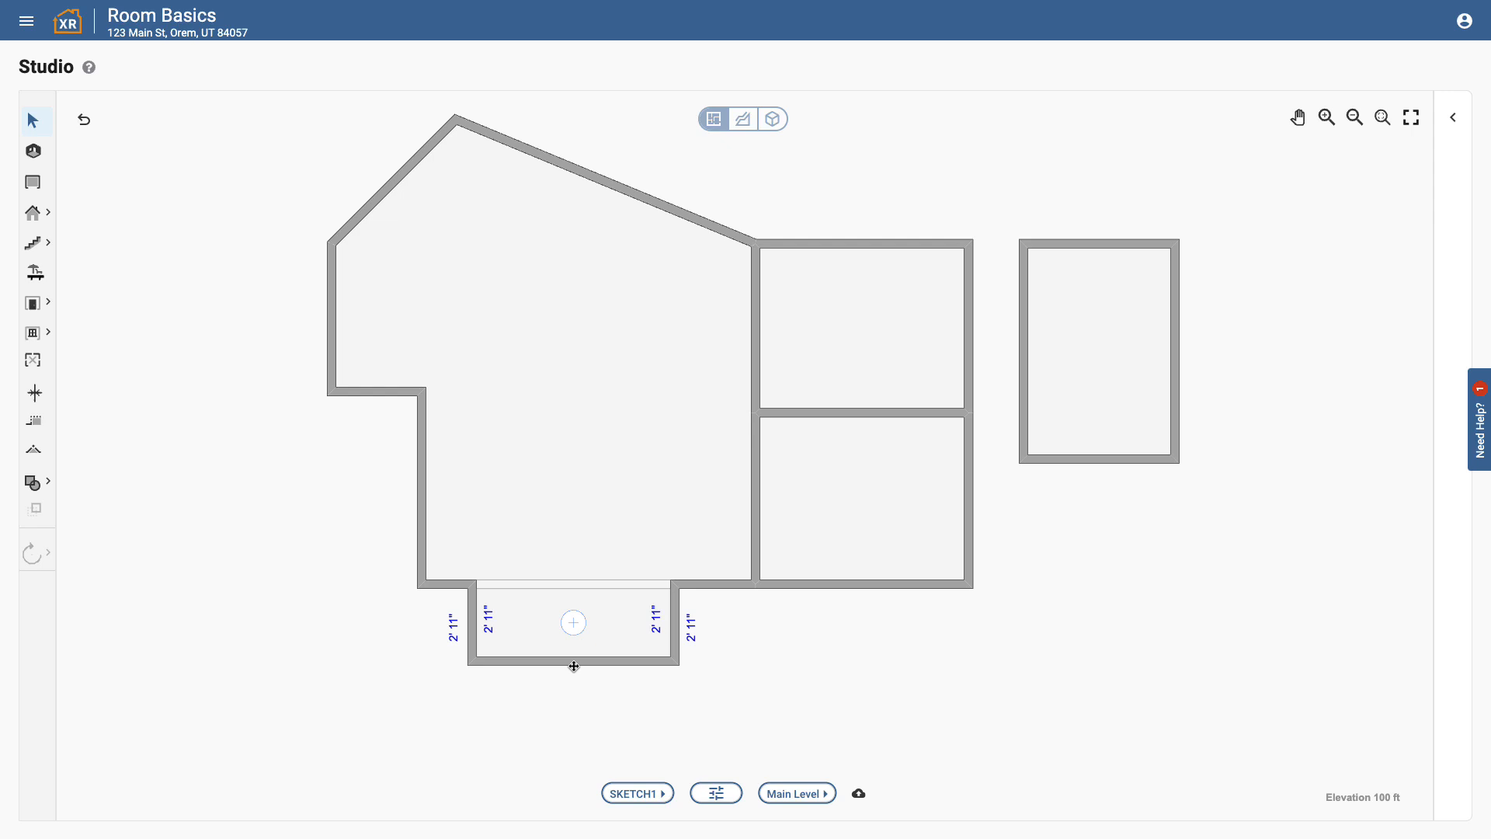
pyautogui.click(571, 625)
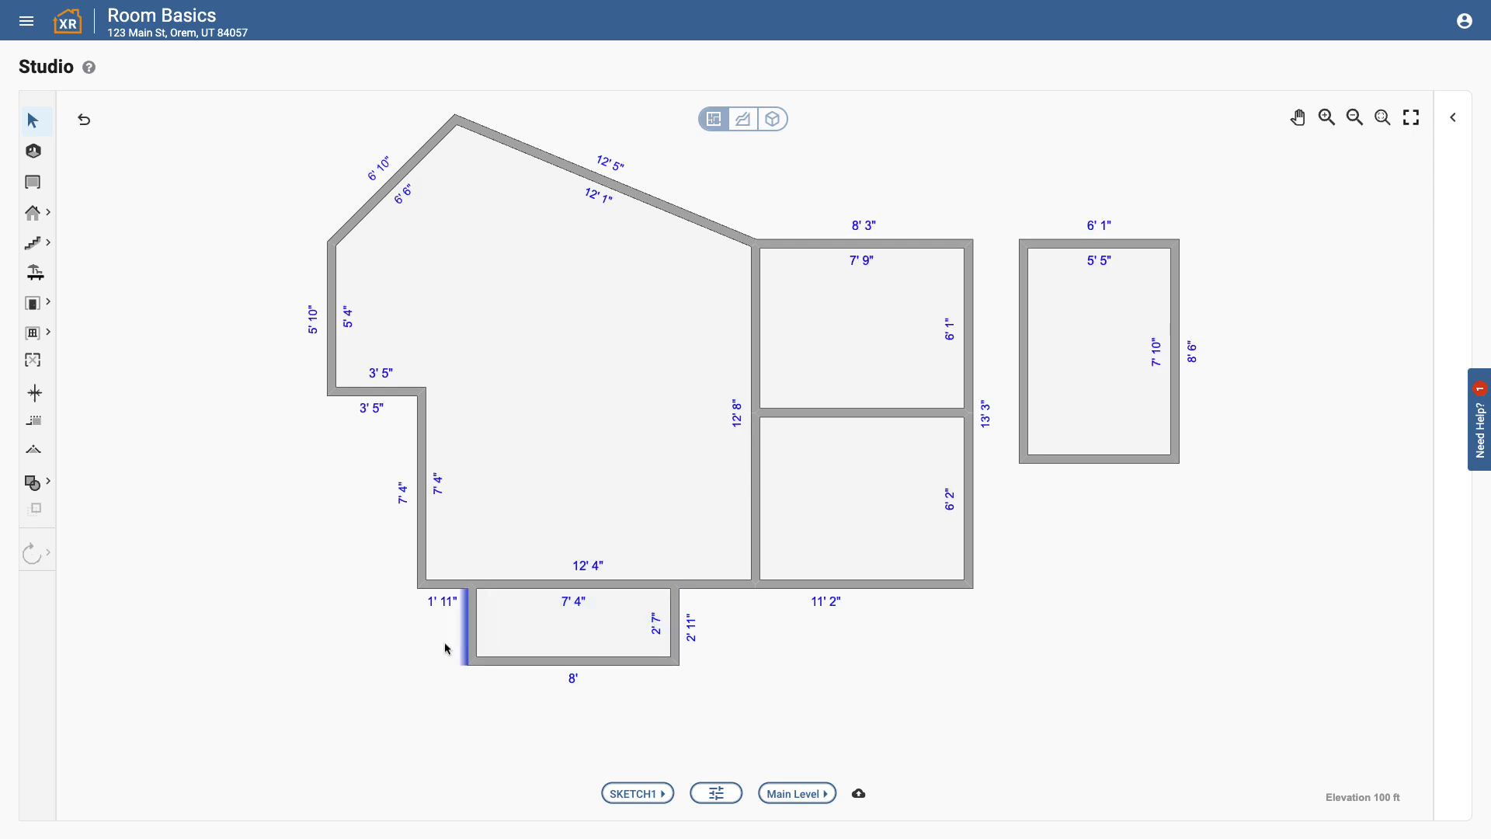
pyautogui.write('Closet')
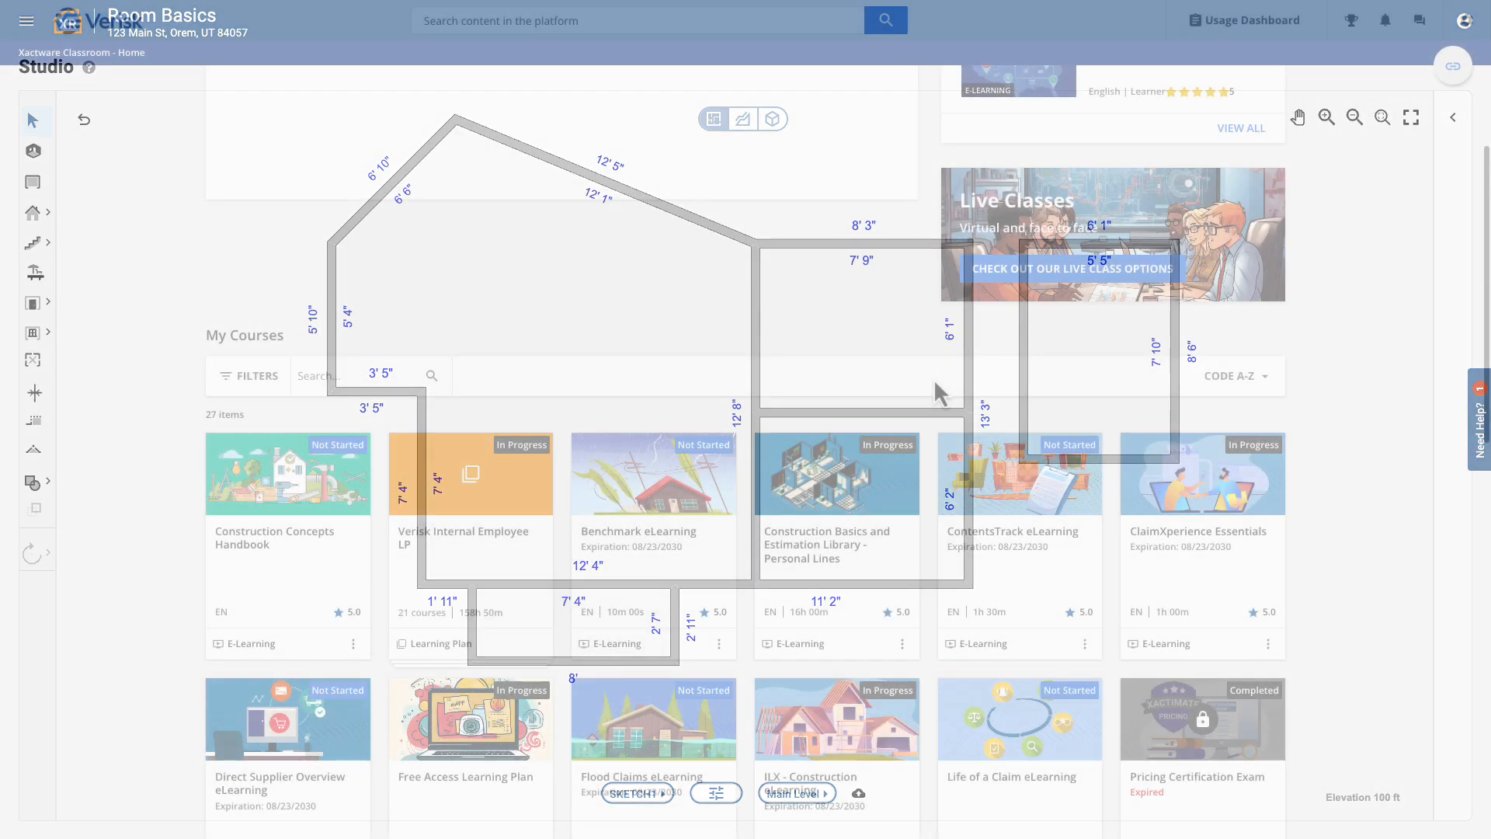
pyautogui.scroll(-3, 934, 379)
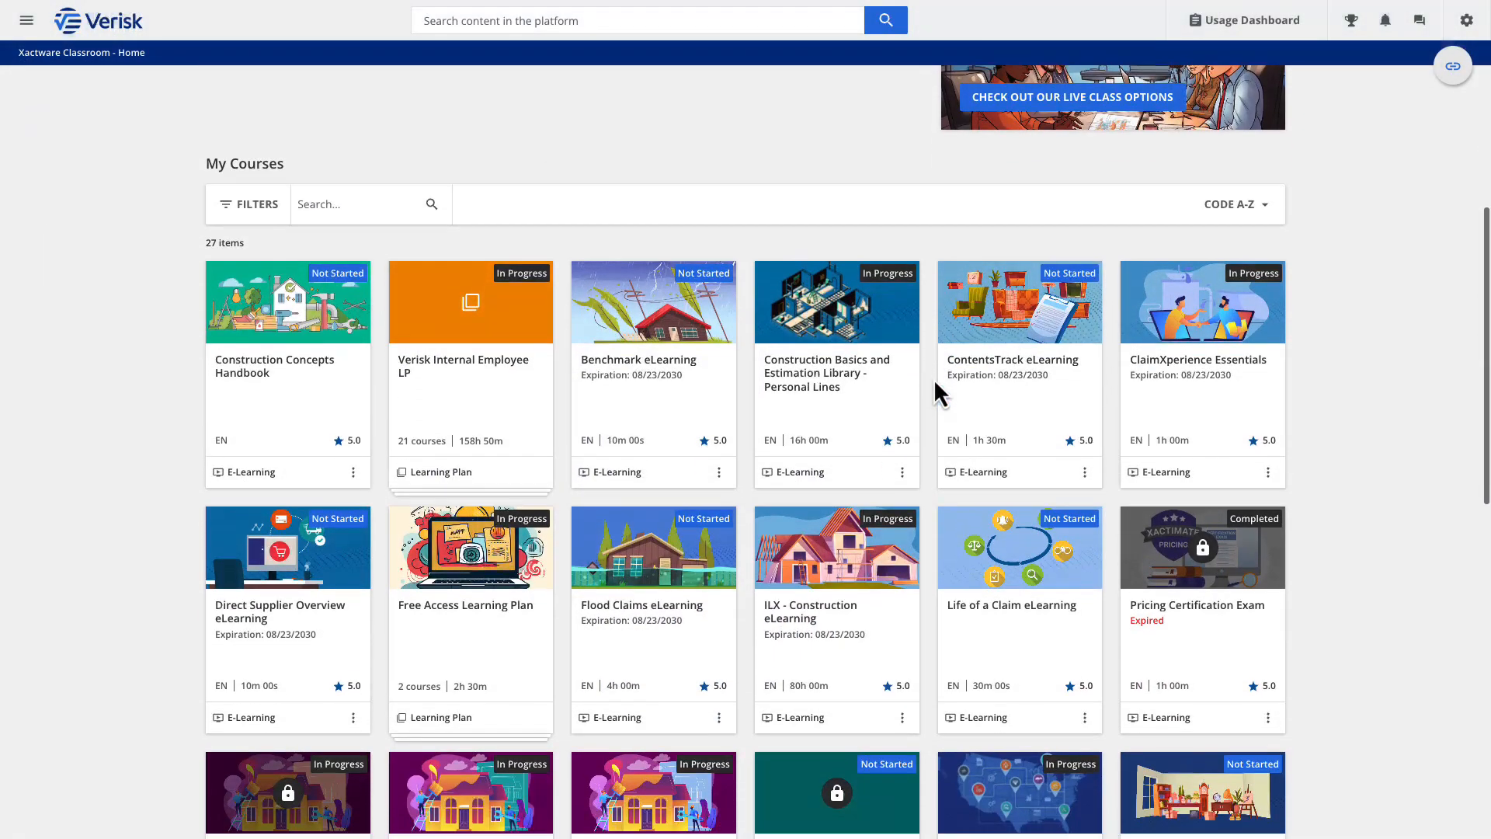
pyautogui.scroll(-6, 934, 379)
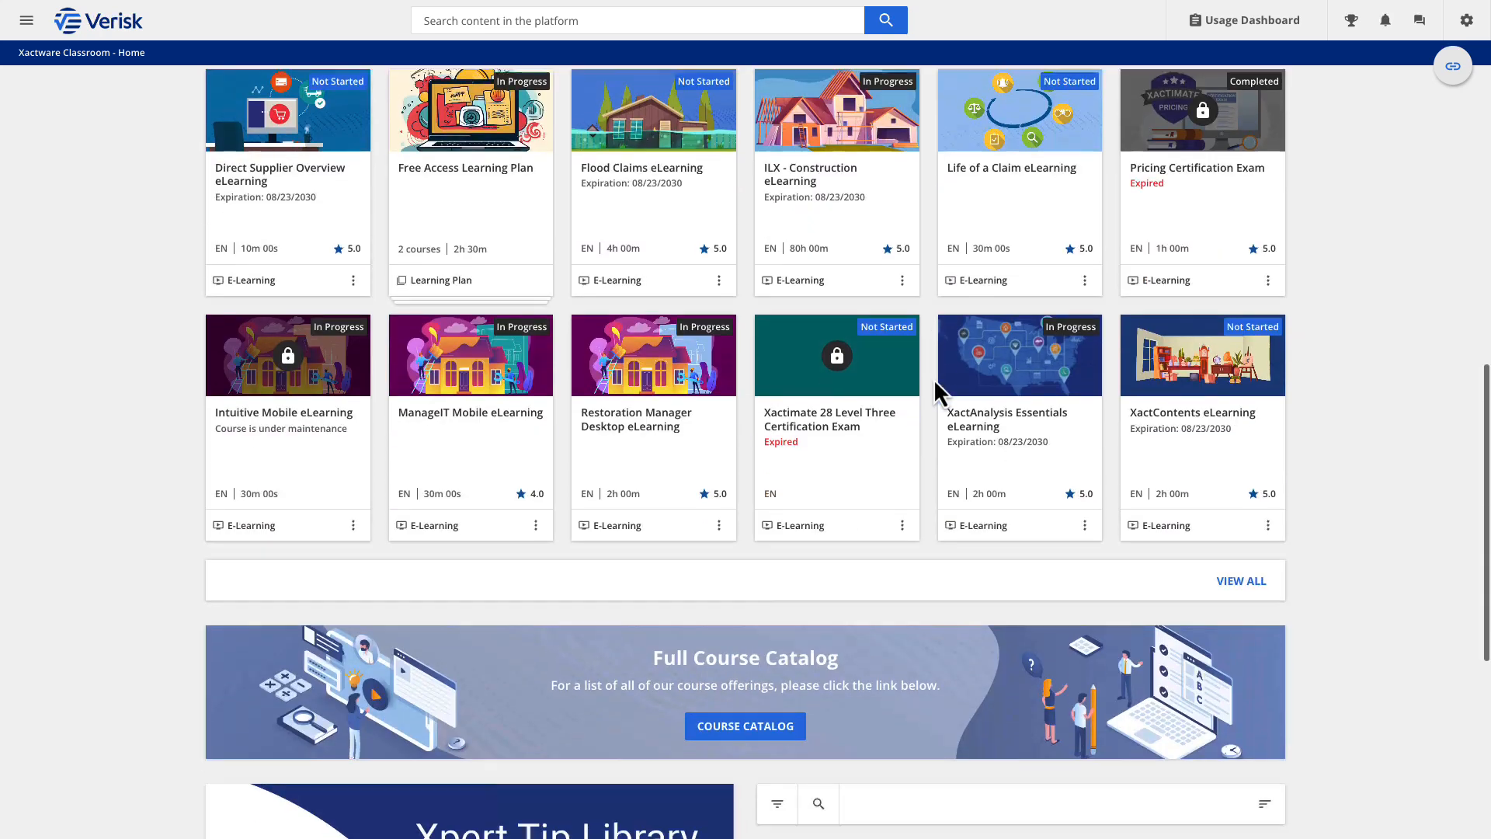
pyautogui.scroll(-4, 933, 379)
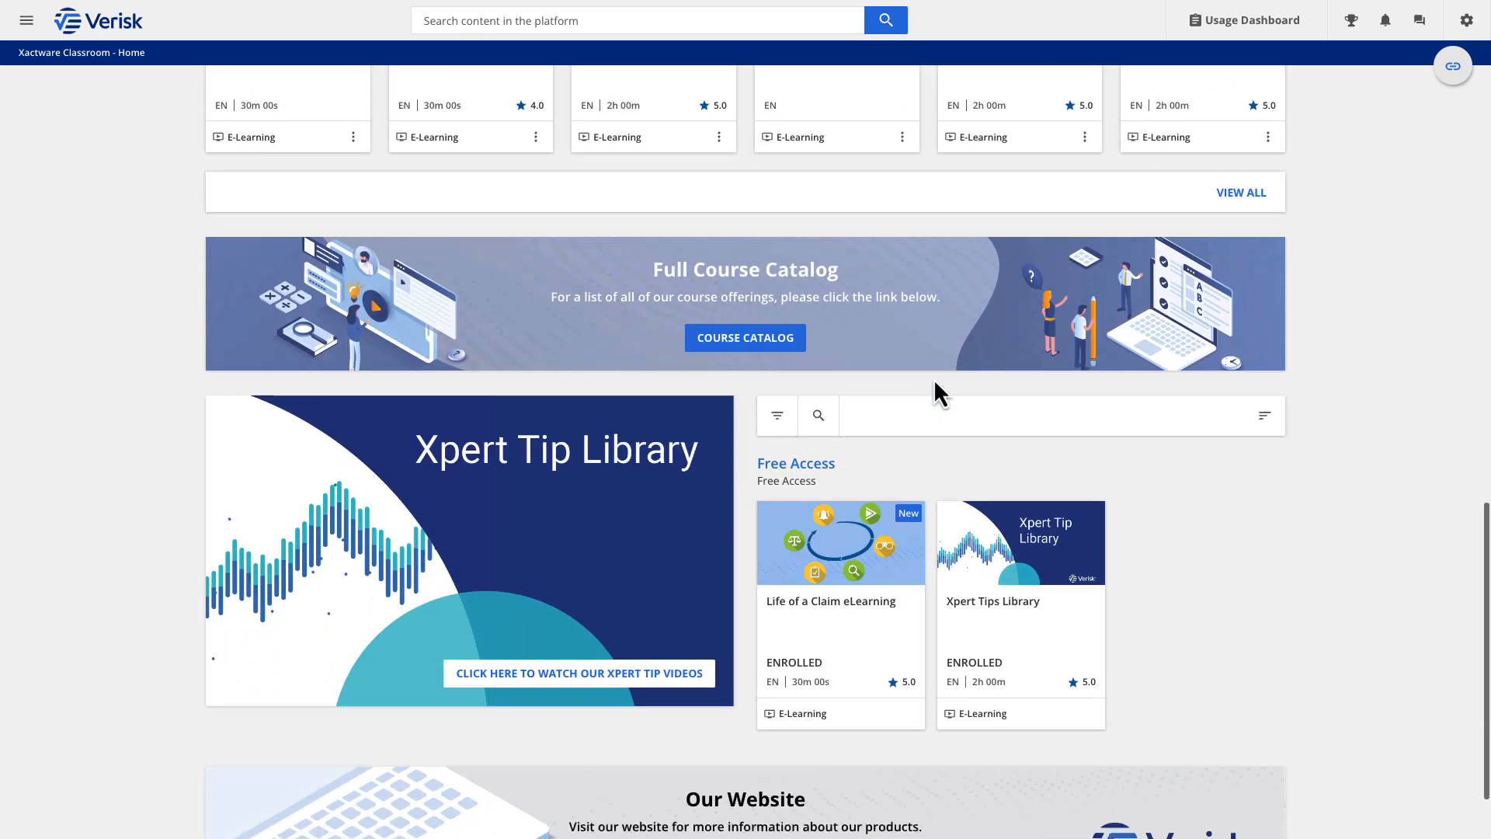
pyautogui.scroll(-1, 934, 379)
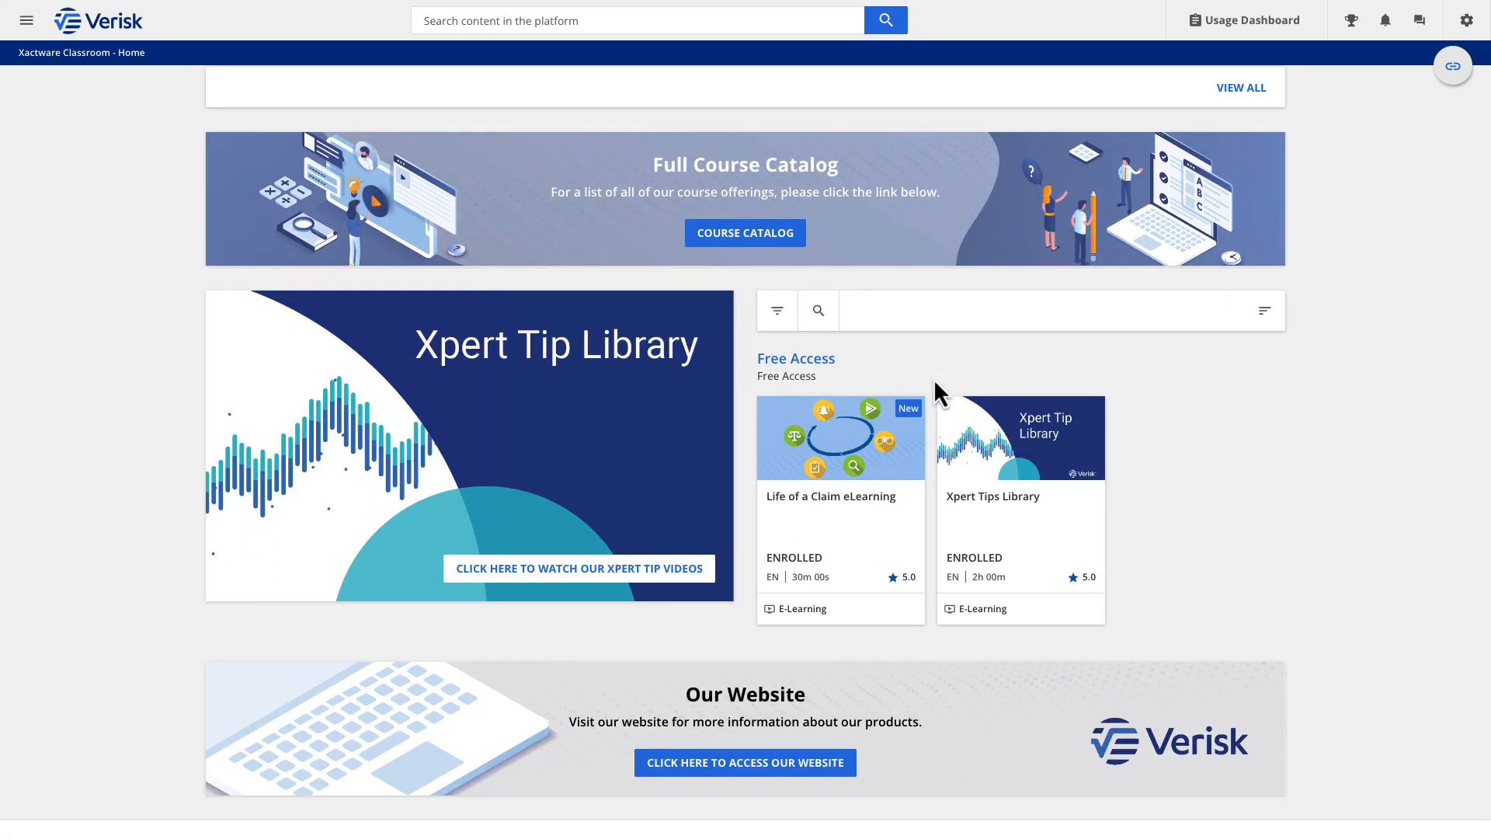